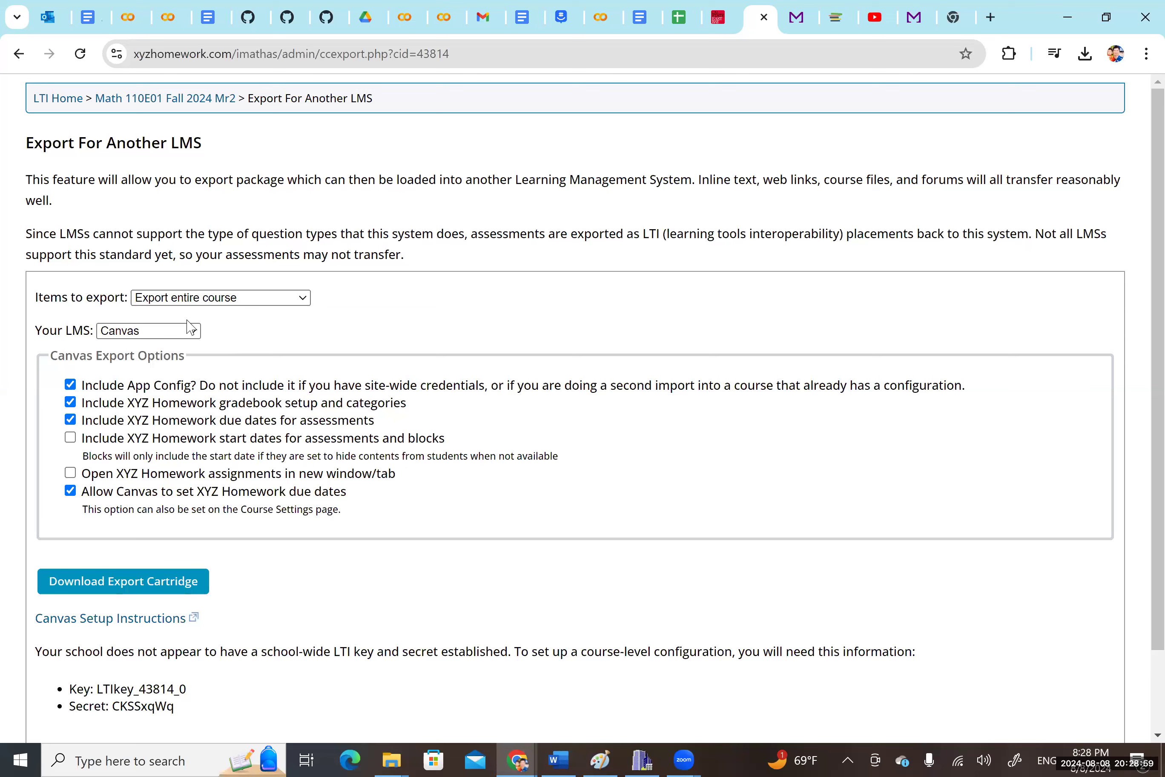
Return to the Math 110E01 Fall 2024 Mr2 course page and look over its items.
click(184, 103)
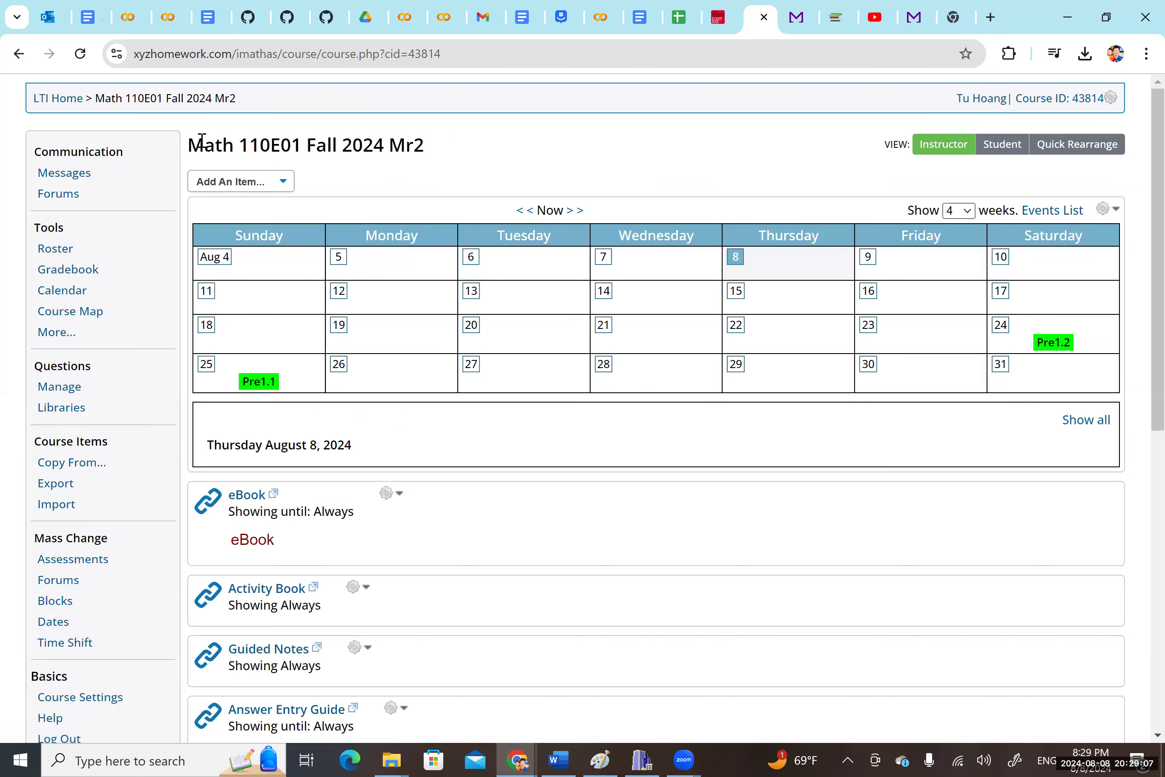
scroll(201, 140, down, 10)
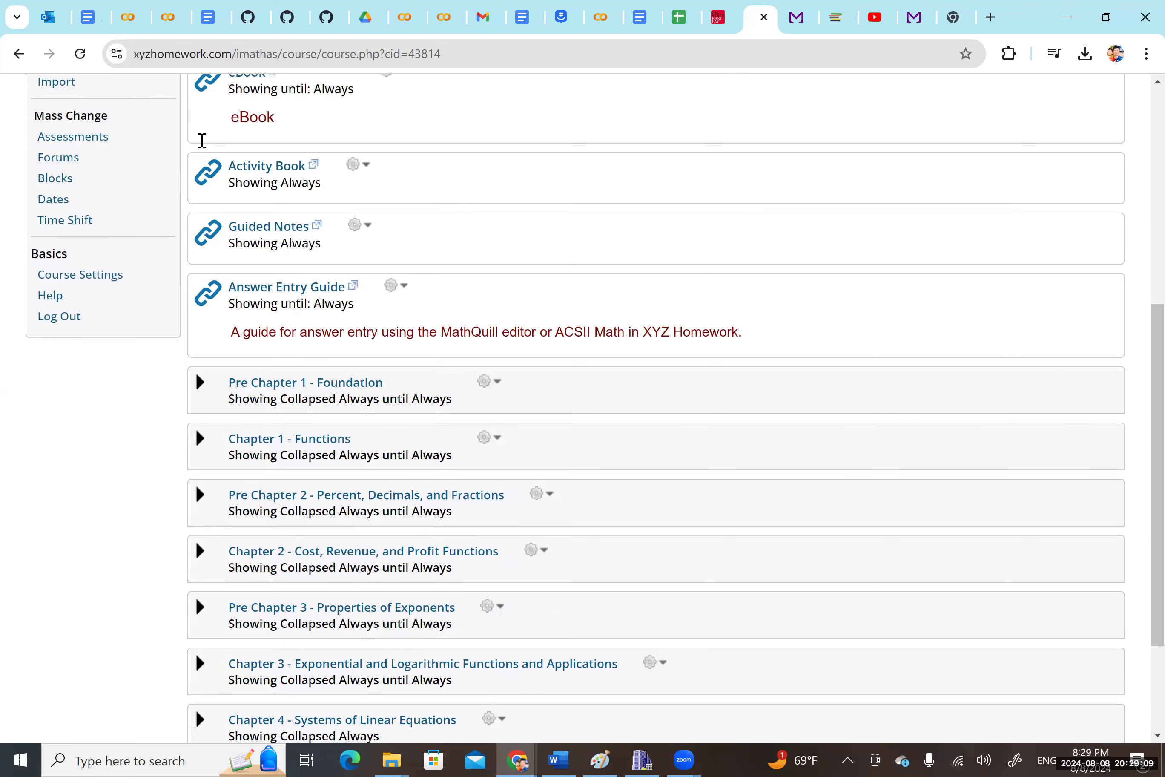
scroll(201, 140, up, 10)
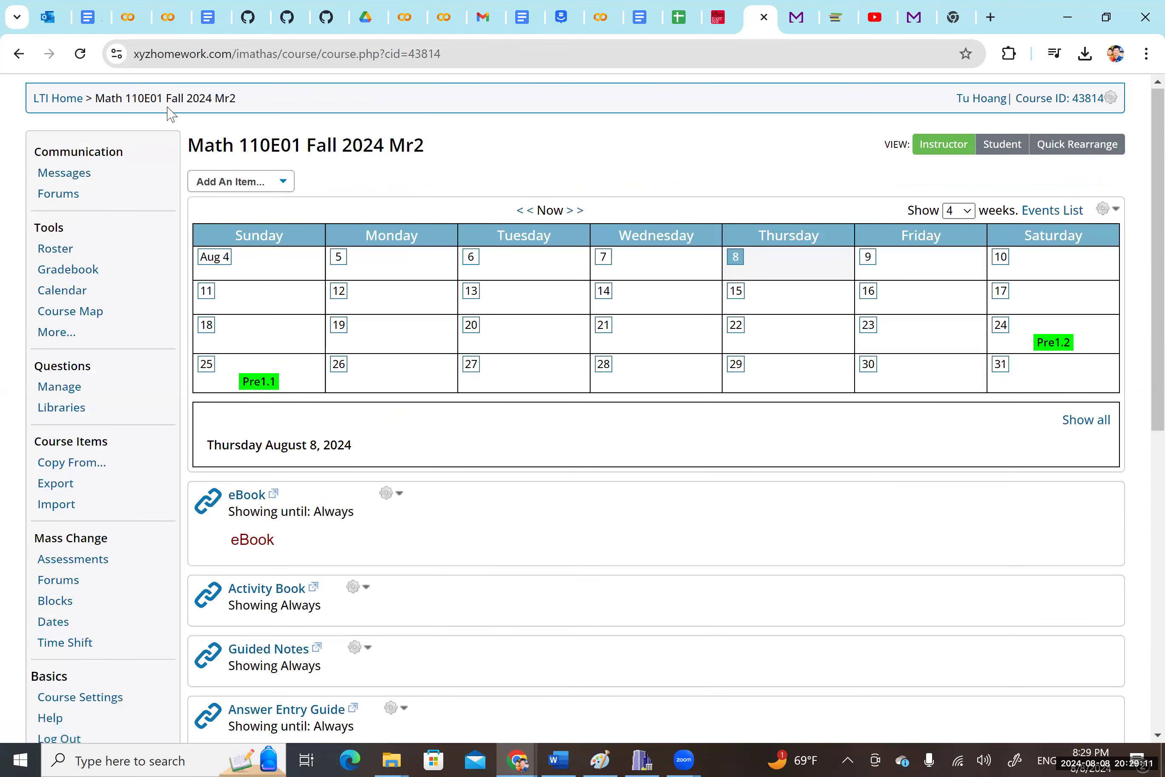
Start a new assessment in the course and name it "review exam 1".
click(251, 182)
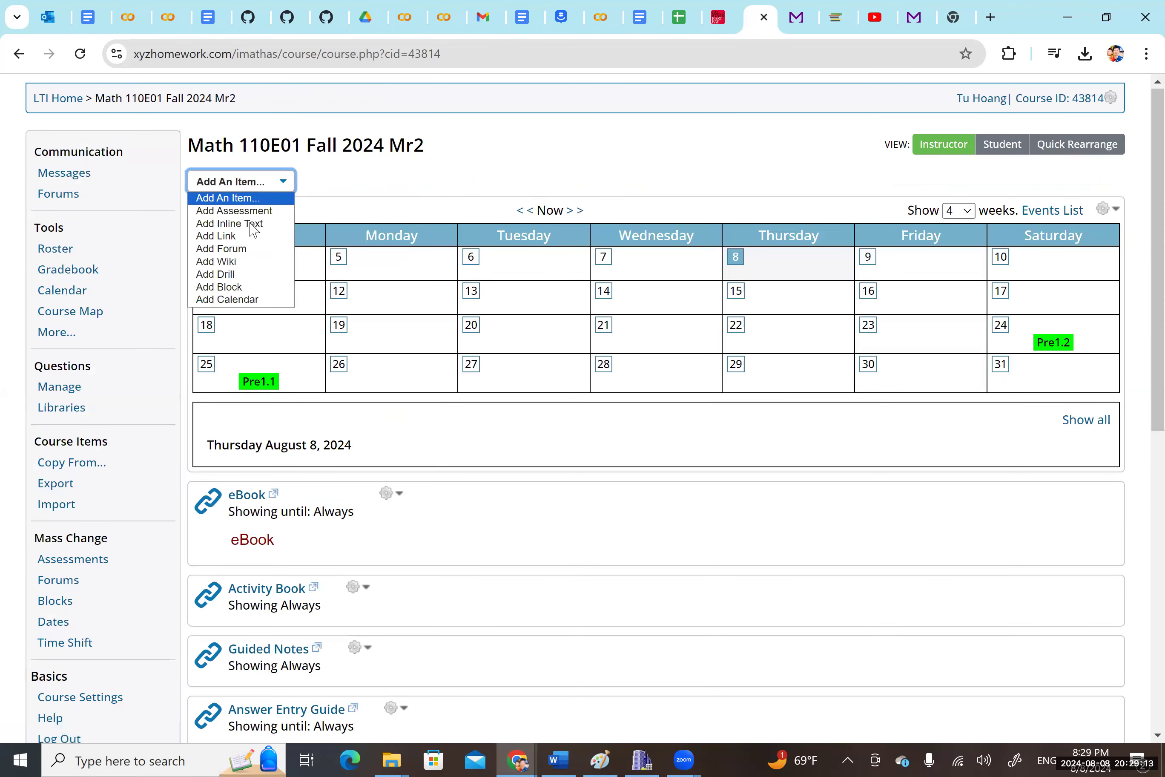
click(252, 211)
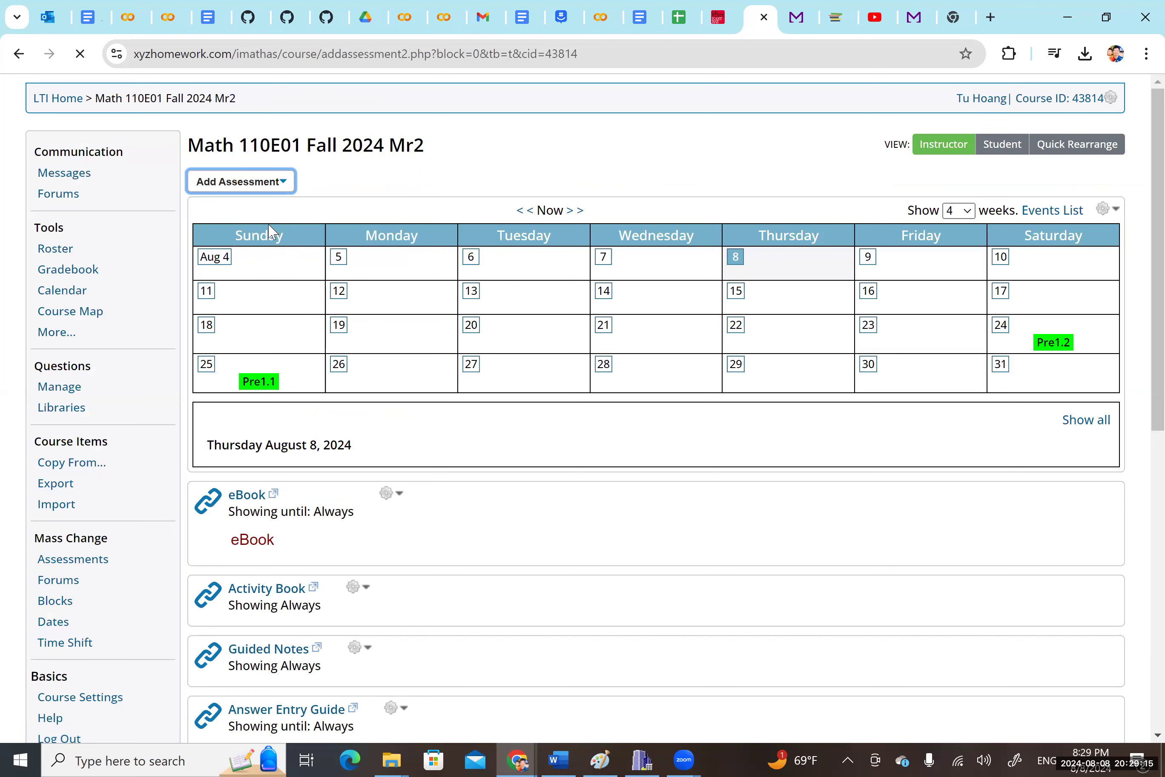
click(275, 210)
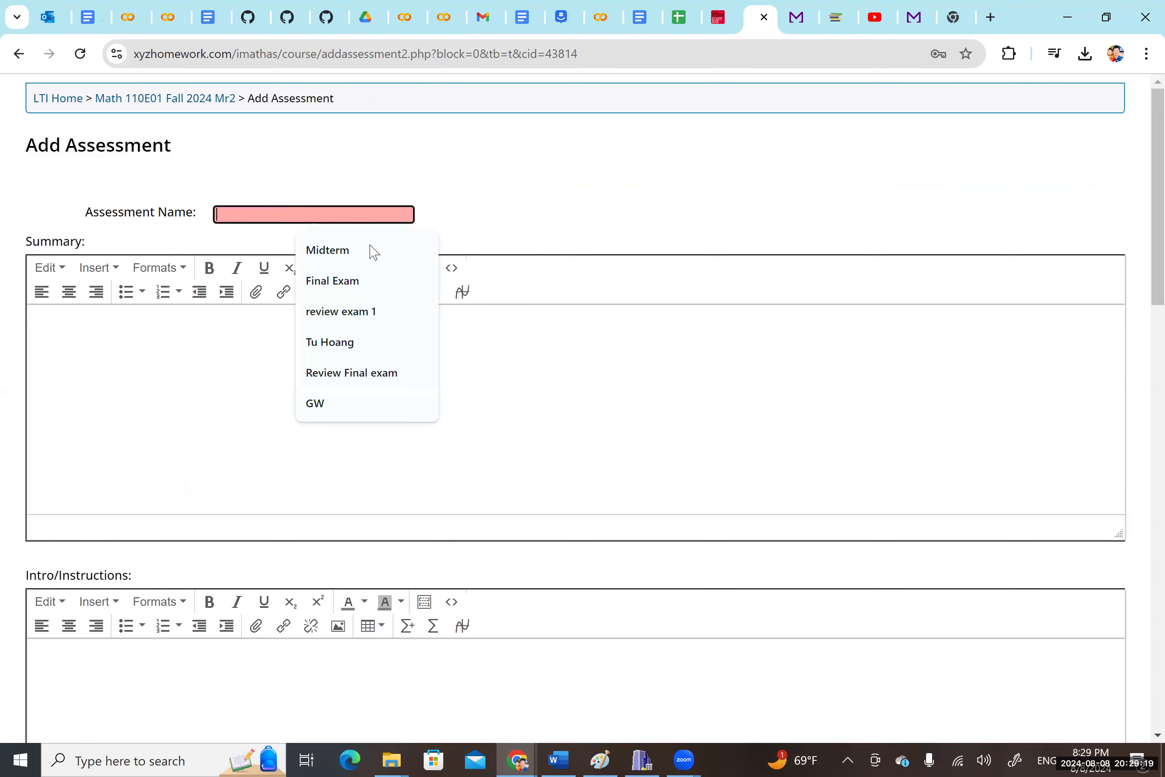
click(376, 312)
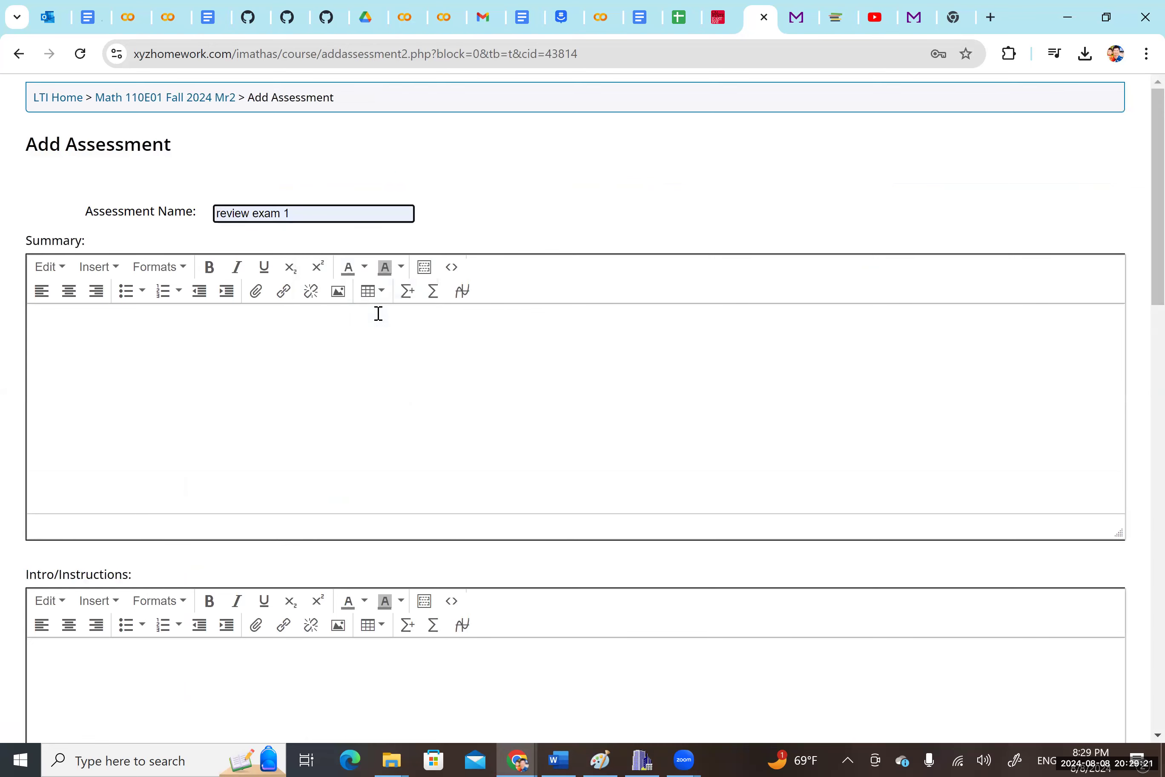
Examine the new assessment's date settings, core options and the additional option sections below them.
scroll(378, 313, down, 6)
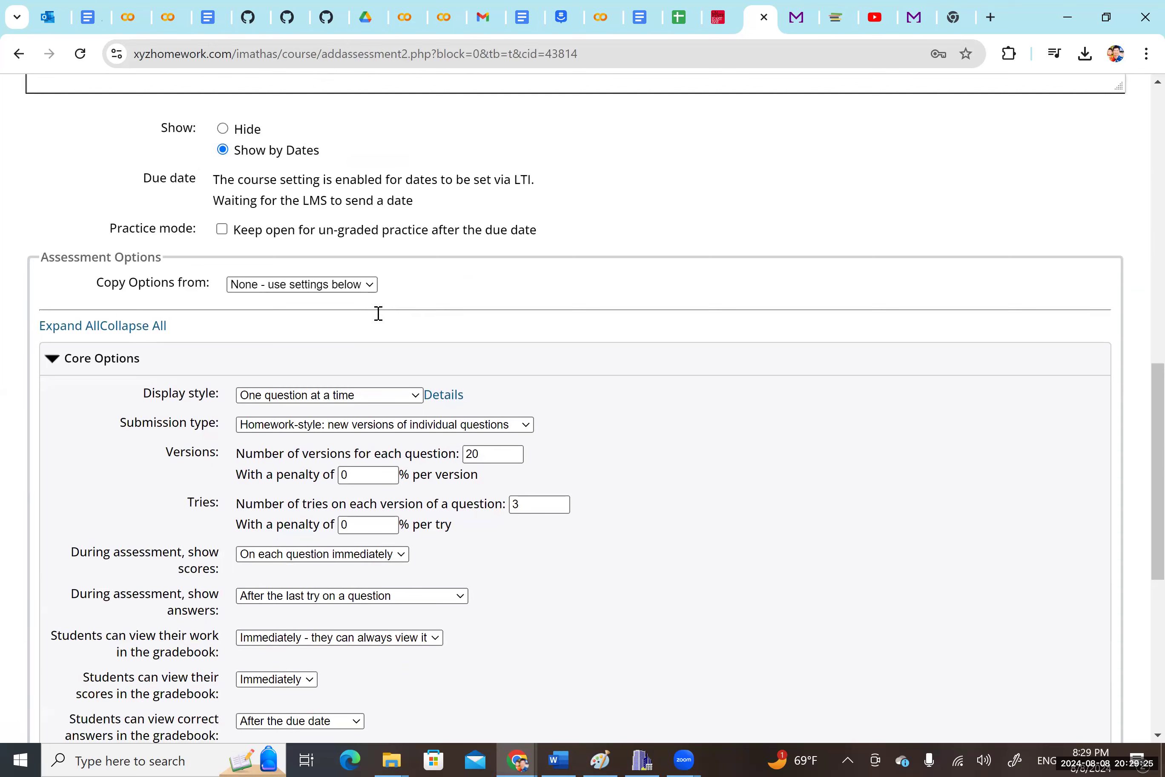
scroll(379, 312, down, 6)
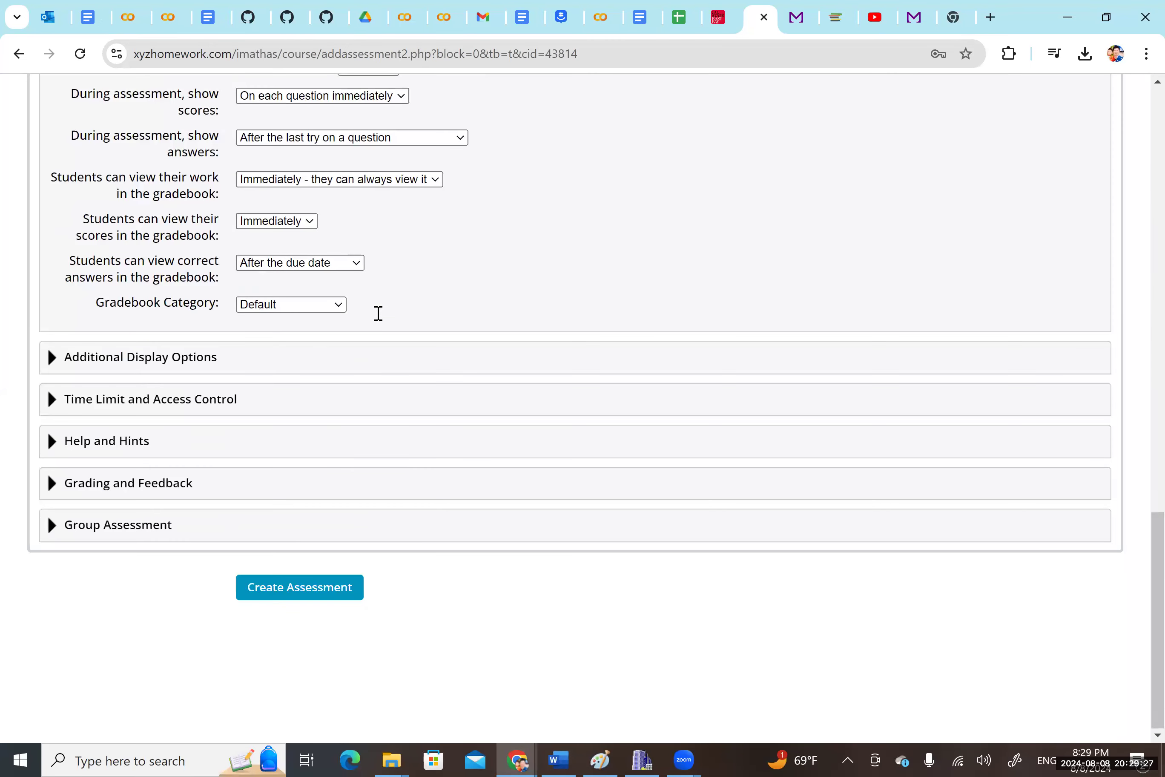
scroll(379, 313, up, 5)
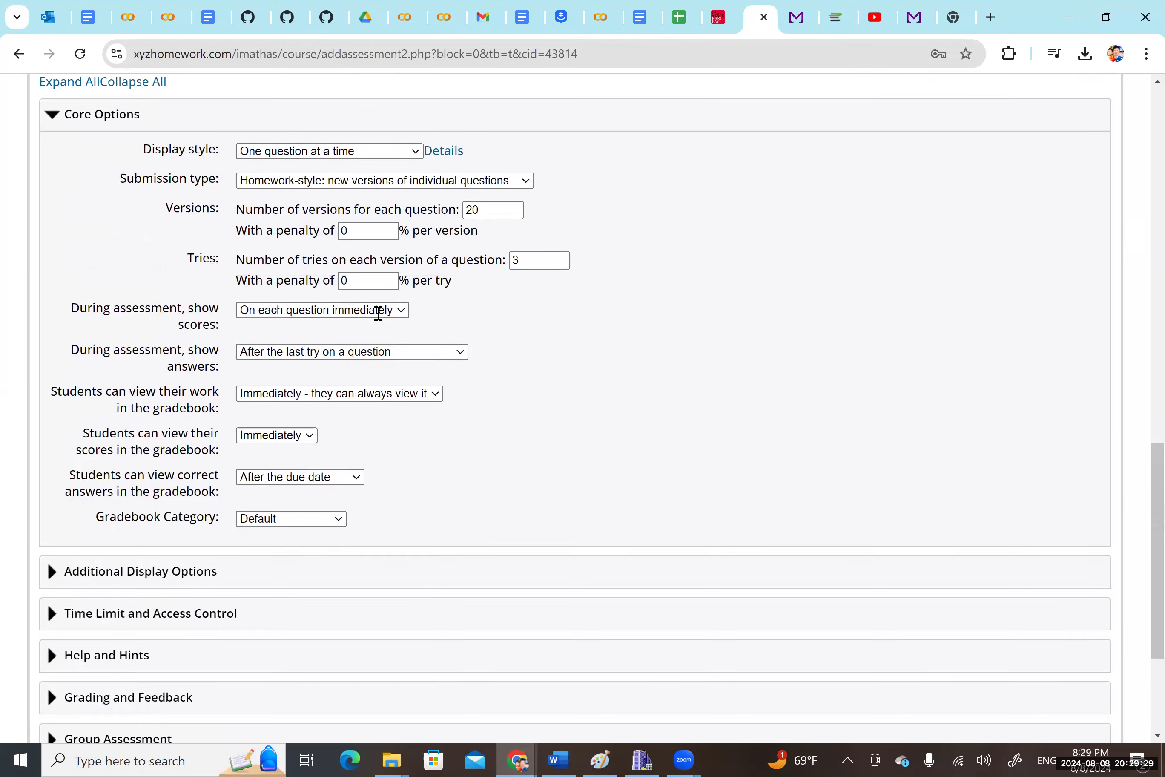
scroll(378, 313, down, 5)
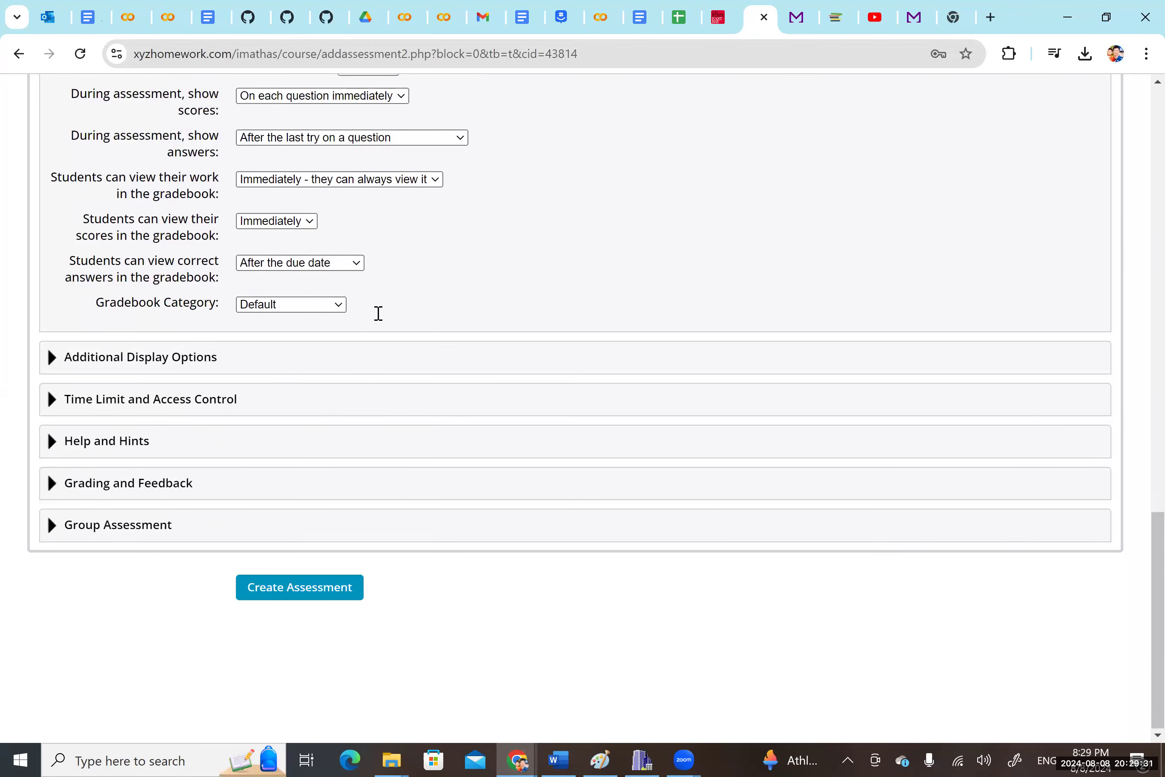
scroll(379, 313, up, 5)
scroll(379, 313, up, 1)
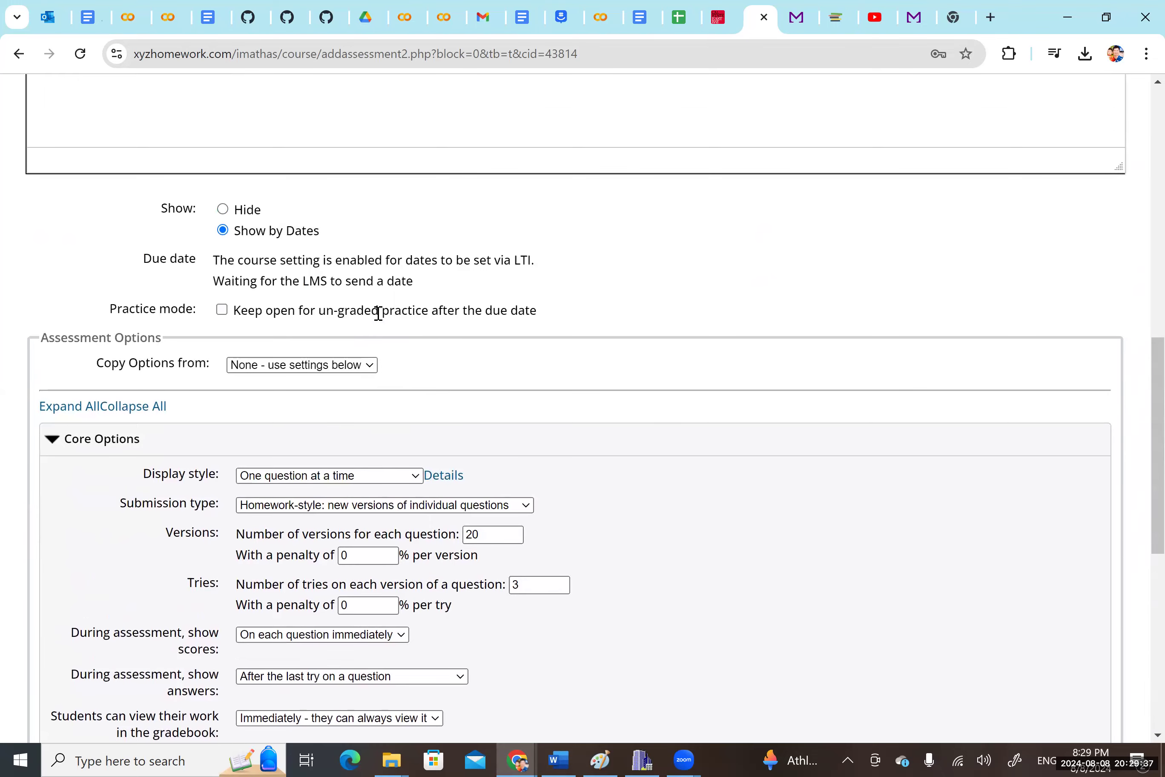
scroll(379, 313, down, 1)
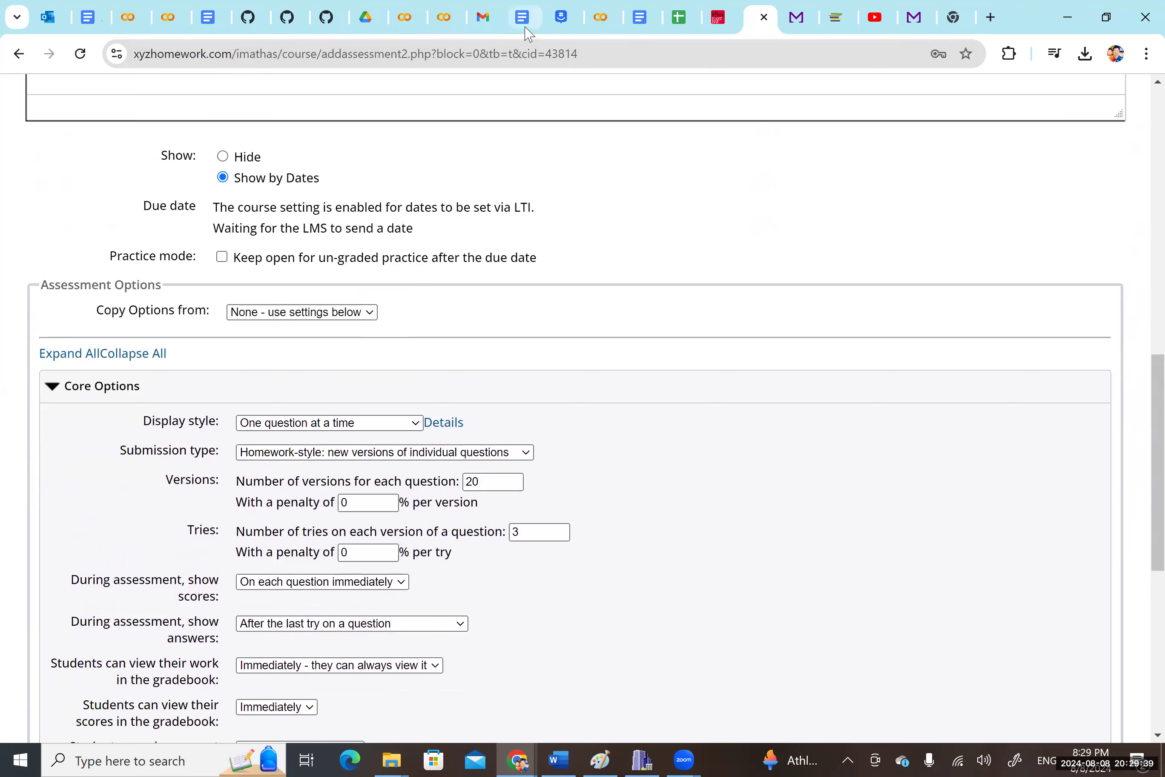
Consult the Xyz homework instructions document in Google Docs and return to the new assessment form.
click(522, 18)
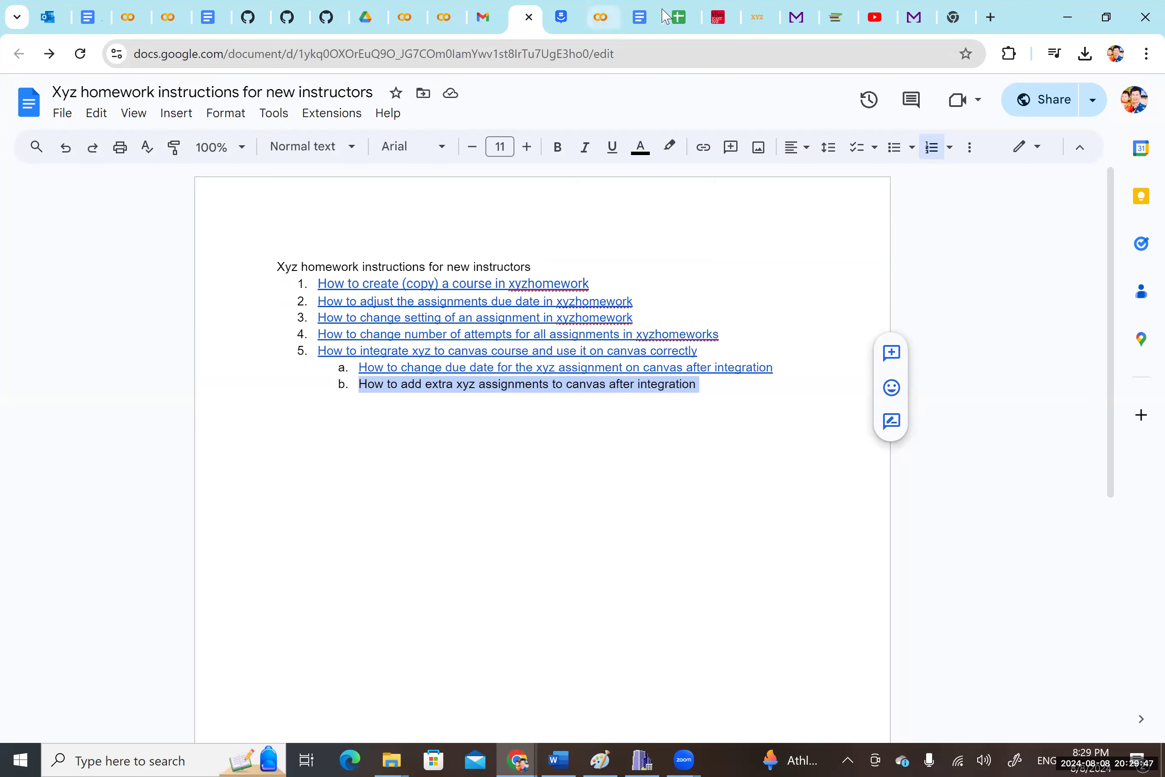
click(766, 22)
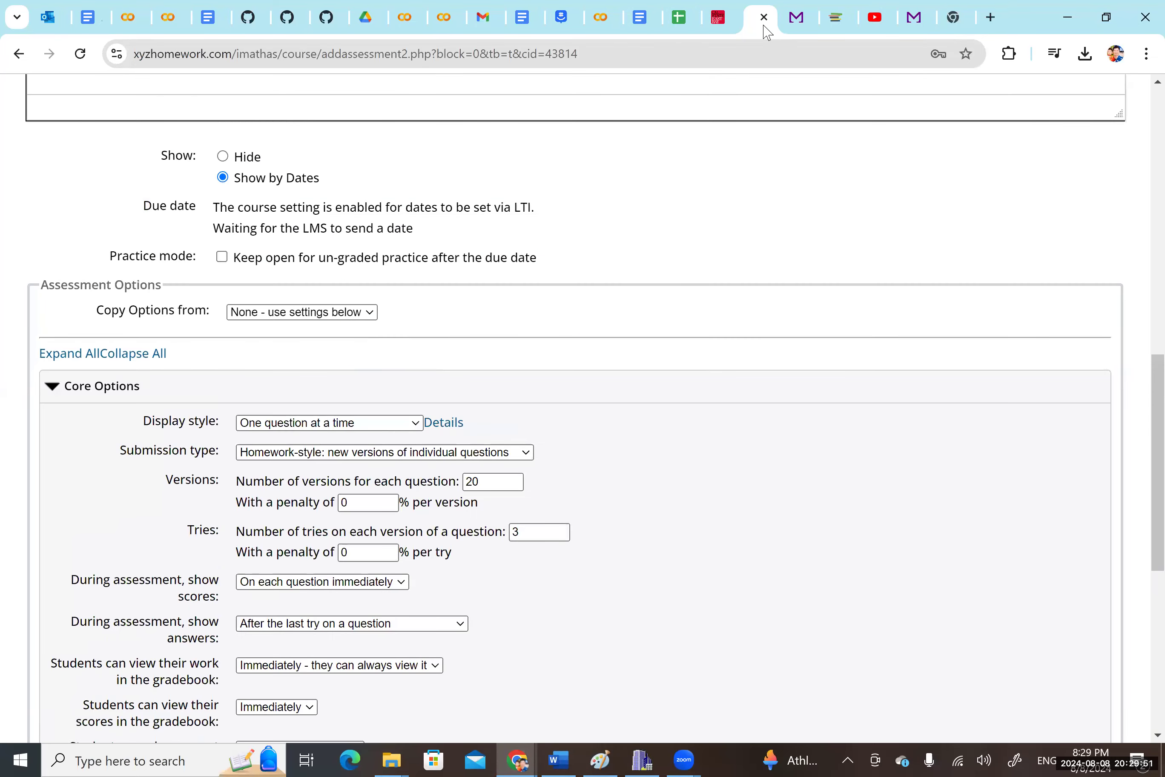
Keep the assessment open for un-graded practice after the due date, leaving the copied options at "None - use settings below".
scroll(763, 26, up, 10)
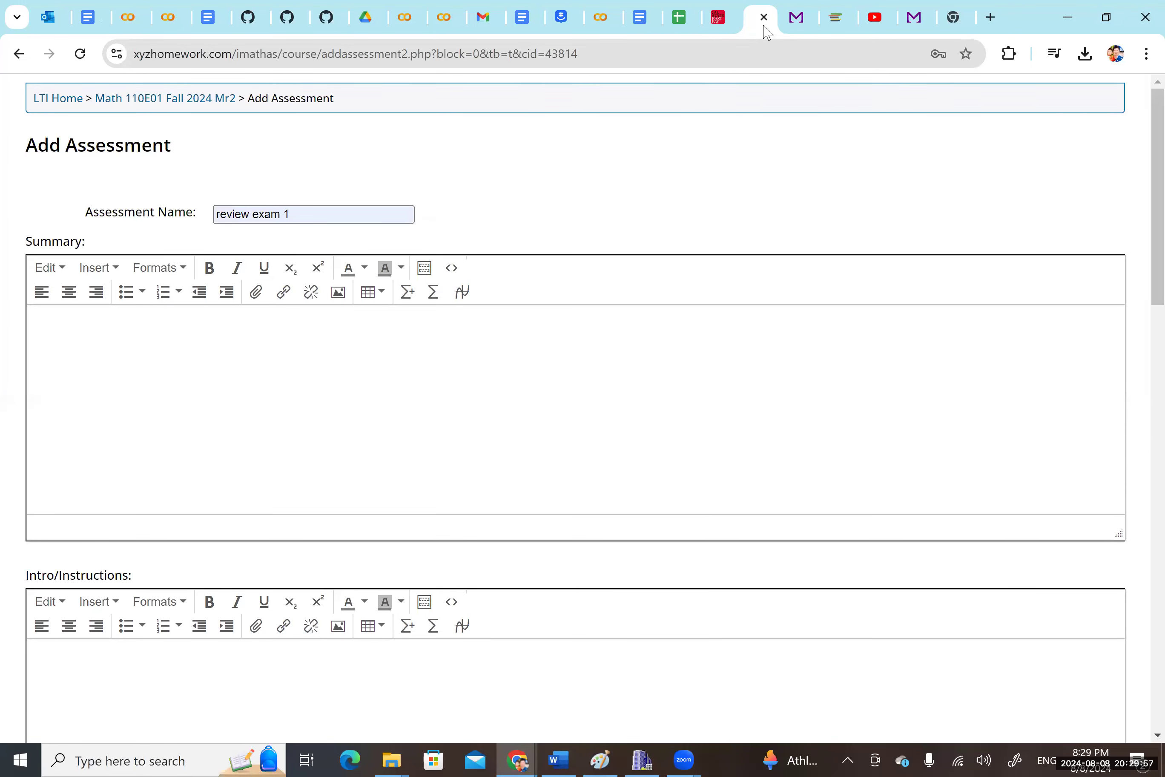
scroll(765, 31, down, 10)
scroll(766, 31, down, 5)
scroll(765, 31, down, 4)
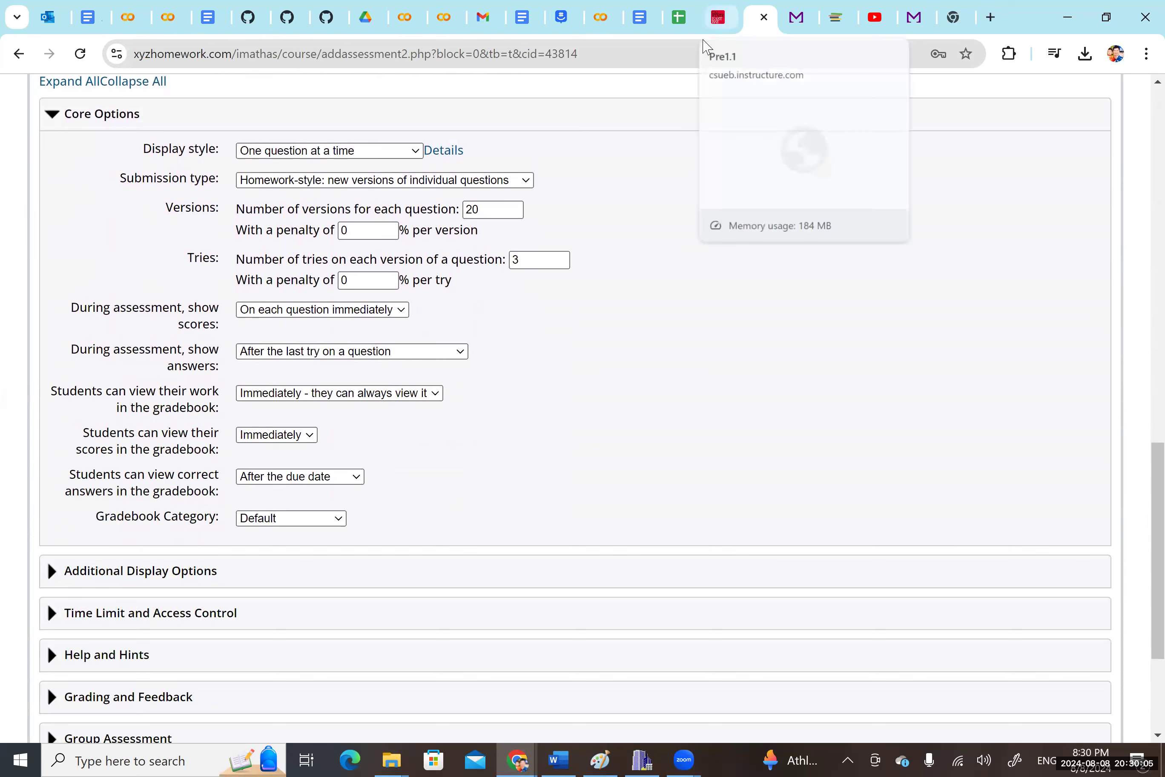
scroll(702, 46, up, 7)
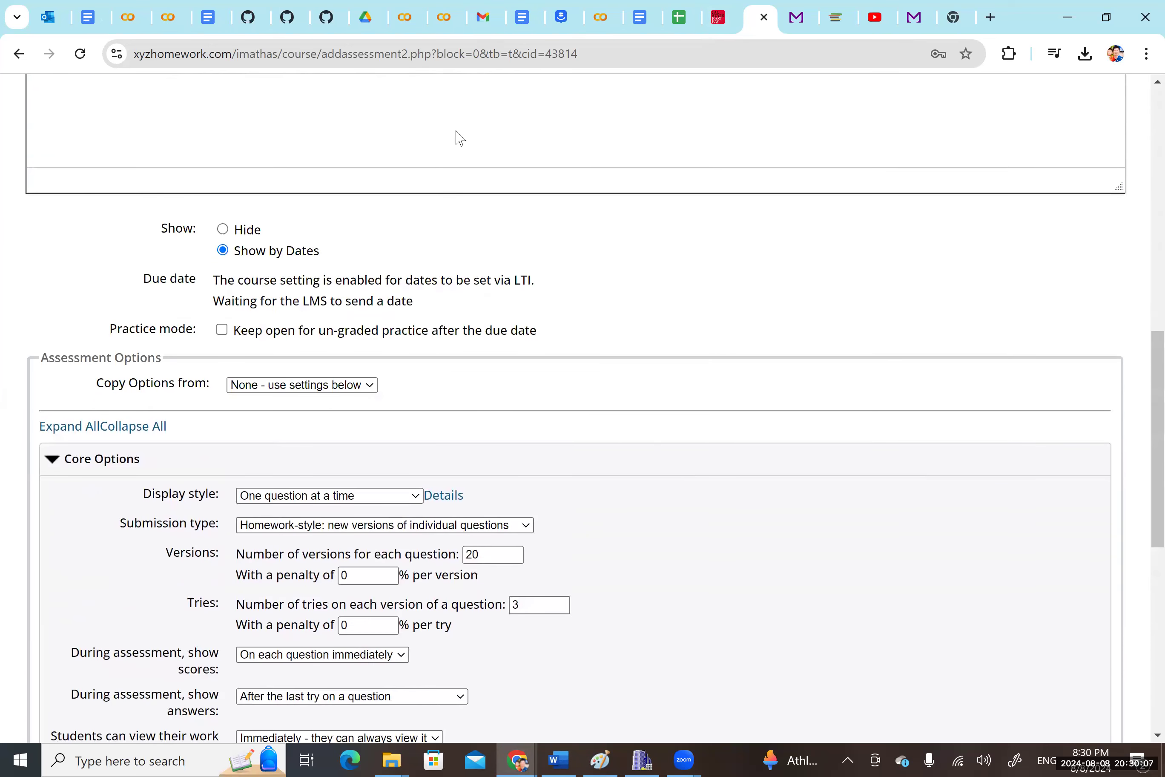
scroll(460, 138, up, 1)
click(220, 386)
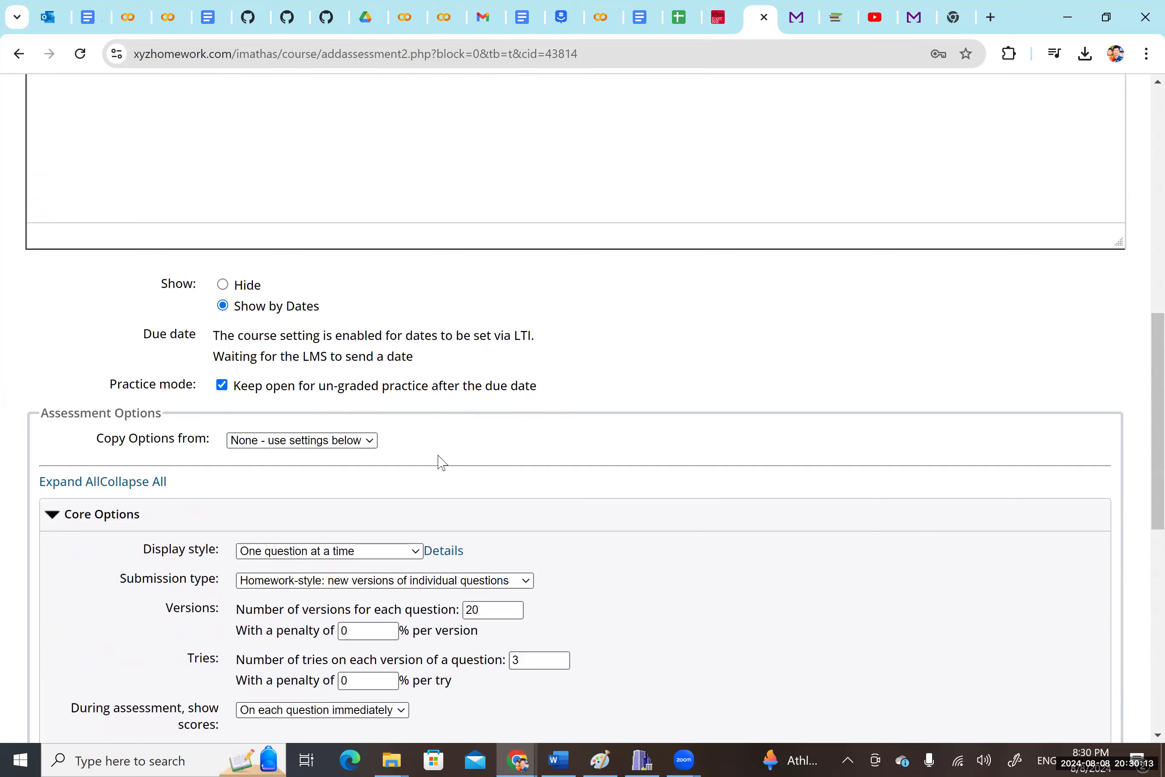
click(344, 443)
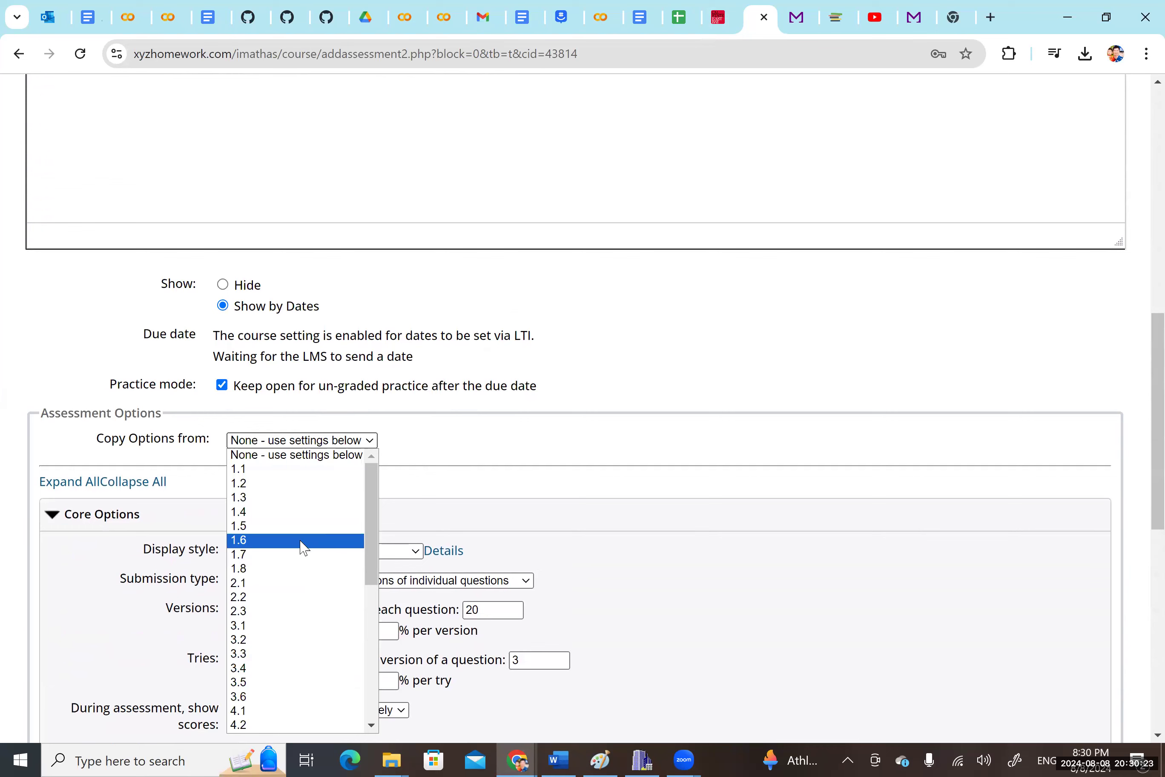
click(470, 451)
Choose "One question at a time" as display style and "Homework-style: new versions of individual questions" as submission type.
scroll(469, 451, down, 4)
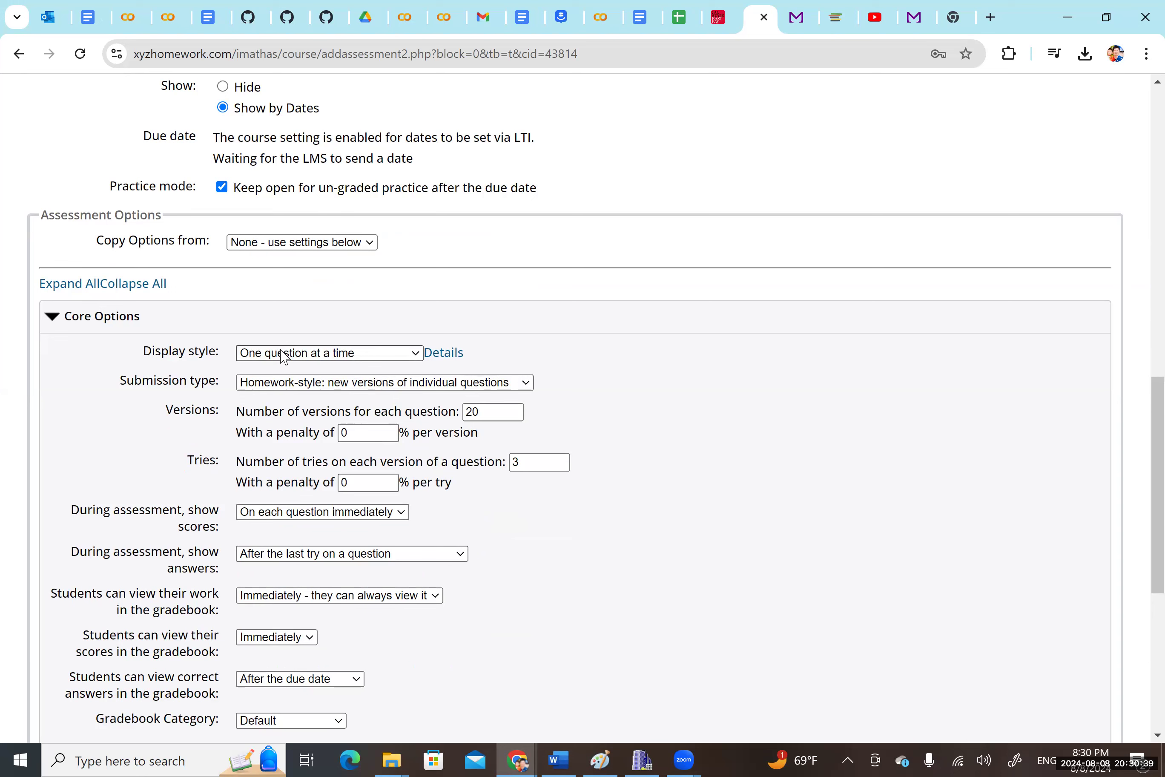
click(346, 356)
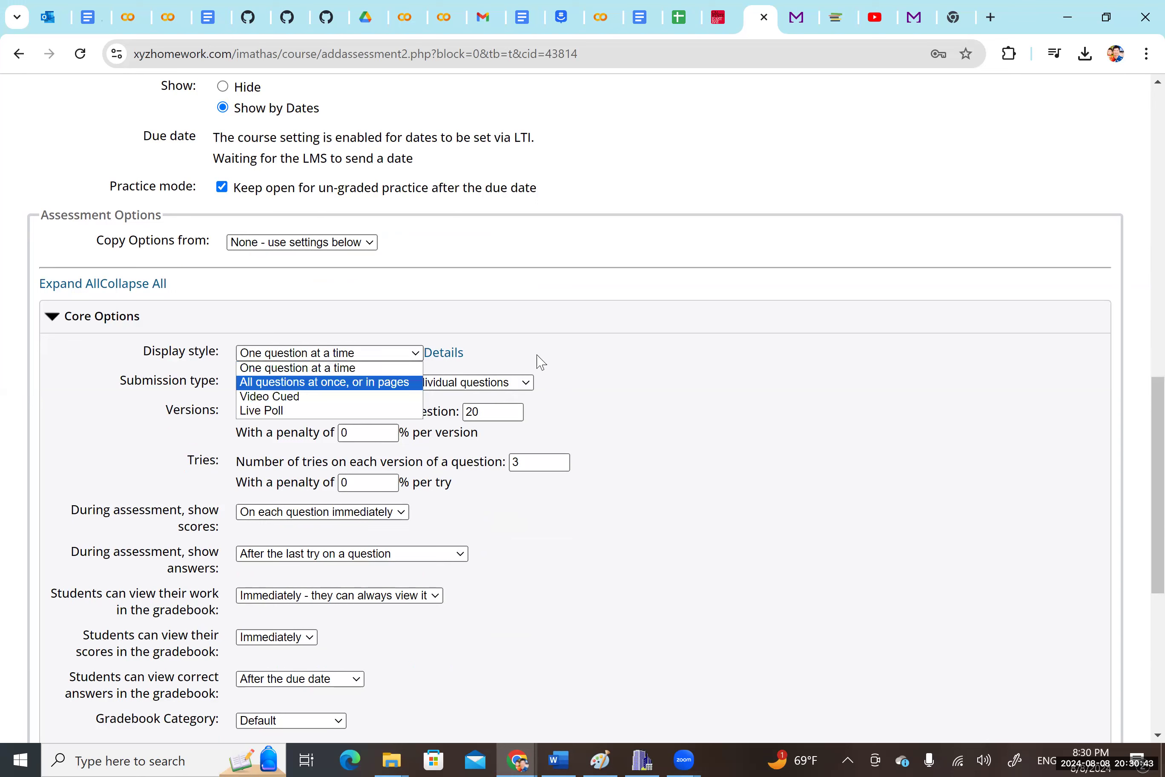
click(368, 368)
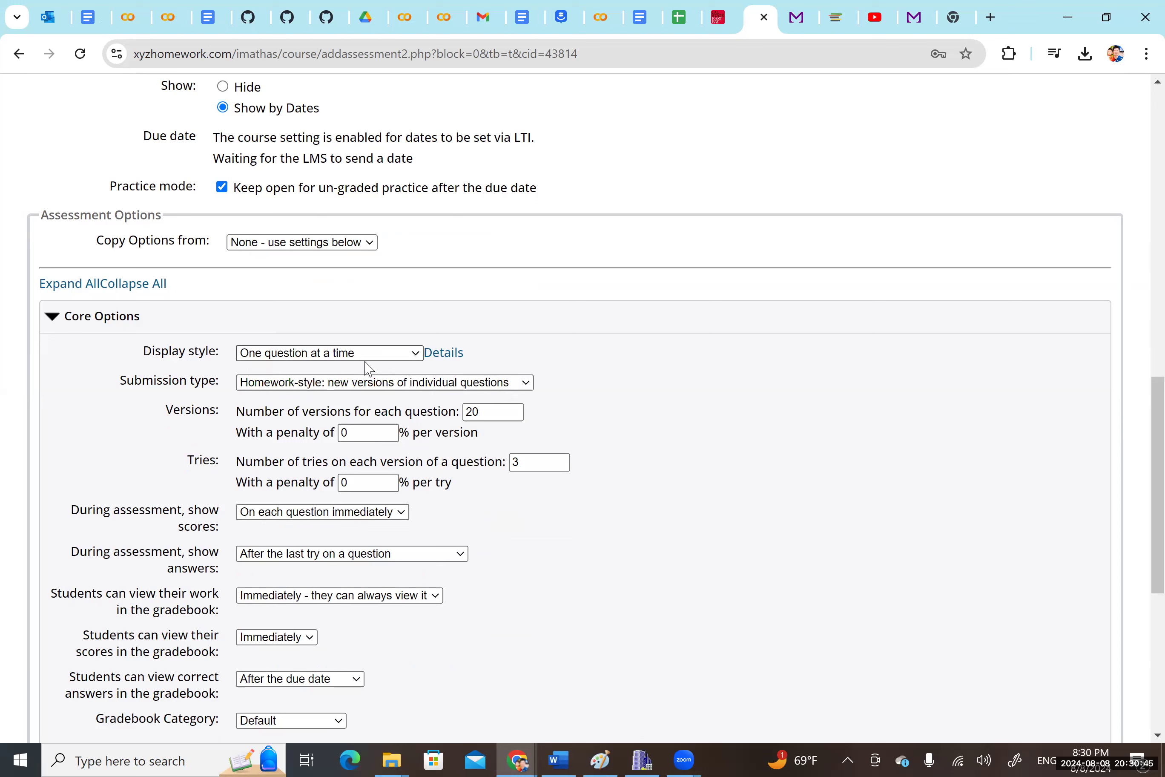
click(337, 383)
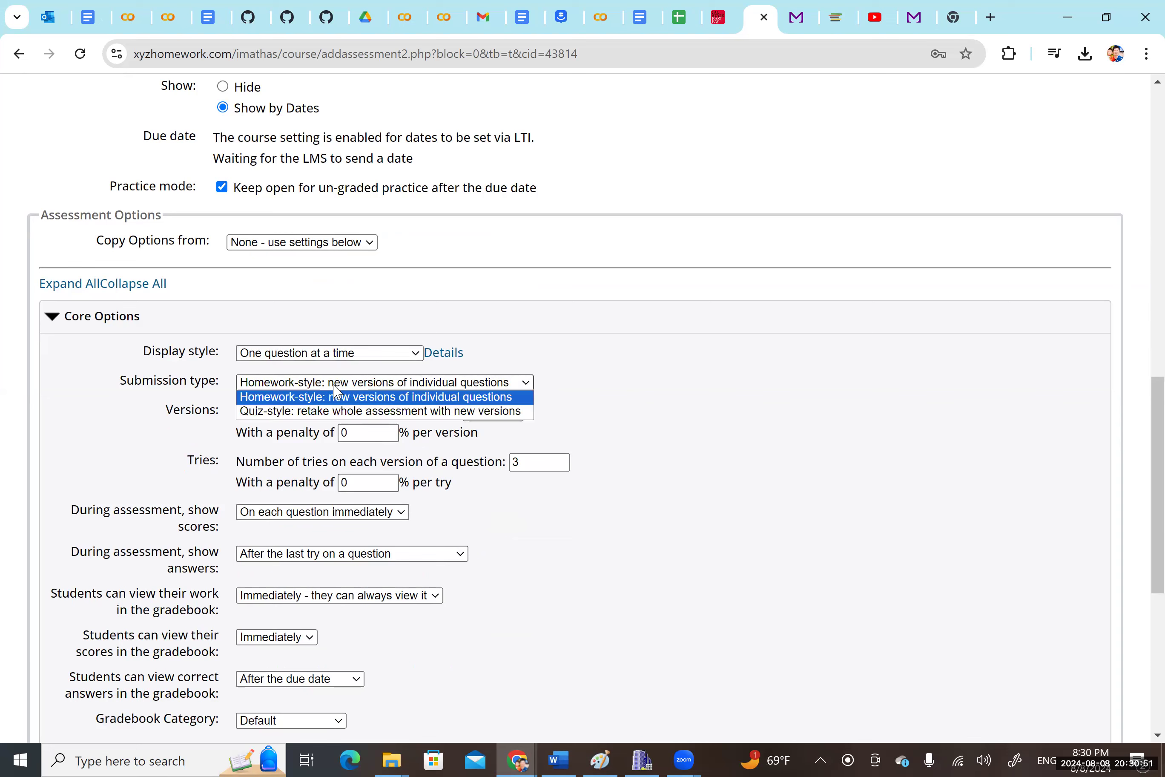
click(319, 399)
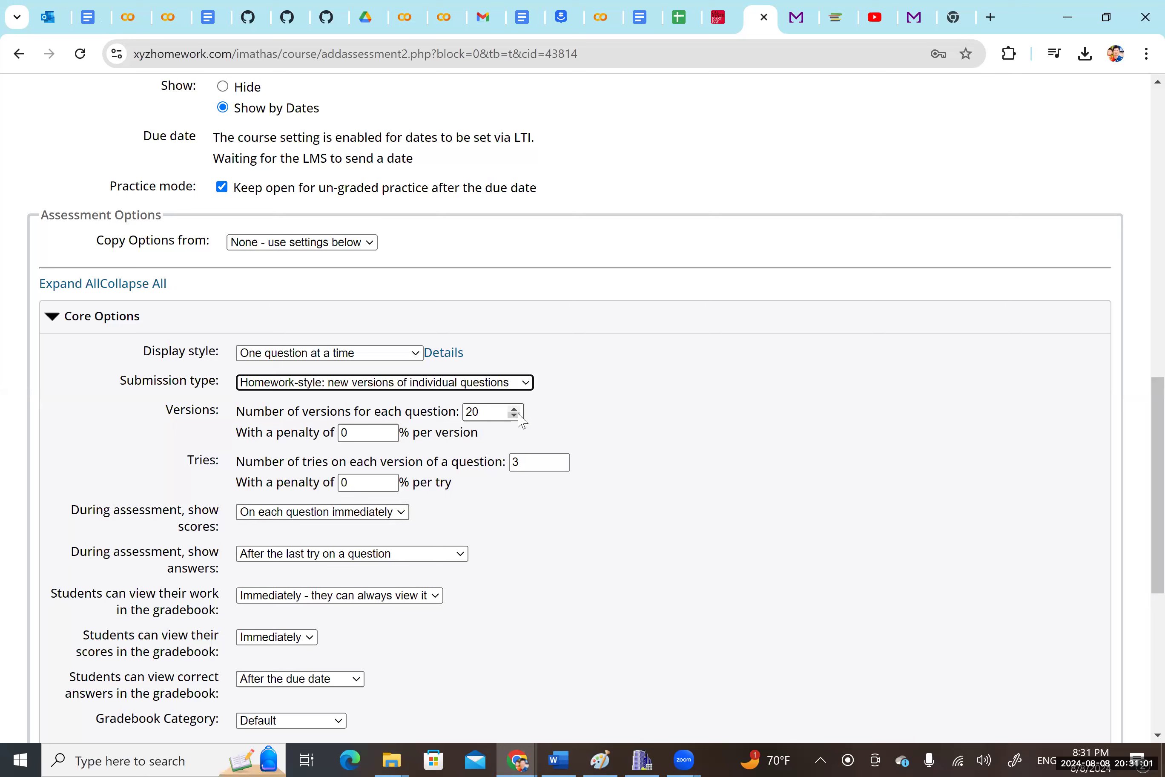
Keep 20 versions per question with 0% penalty and 3 tries per version, showing scores on each question immediately.
click(484, 409)
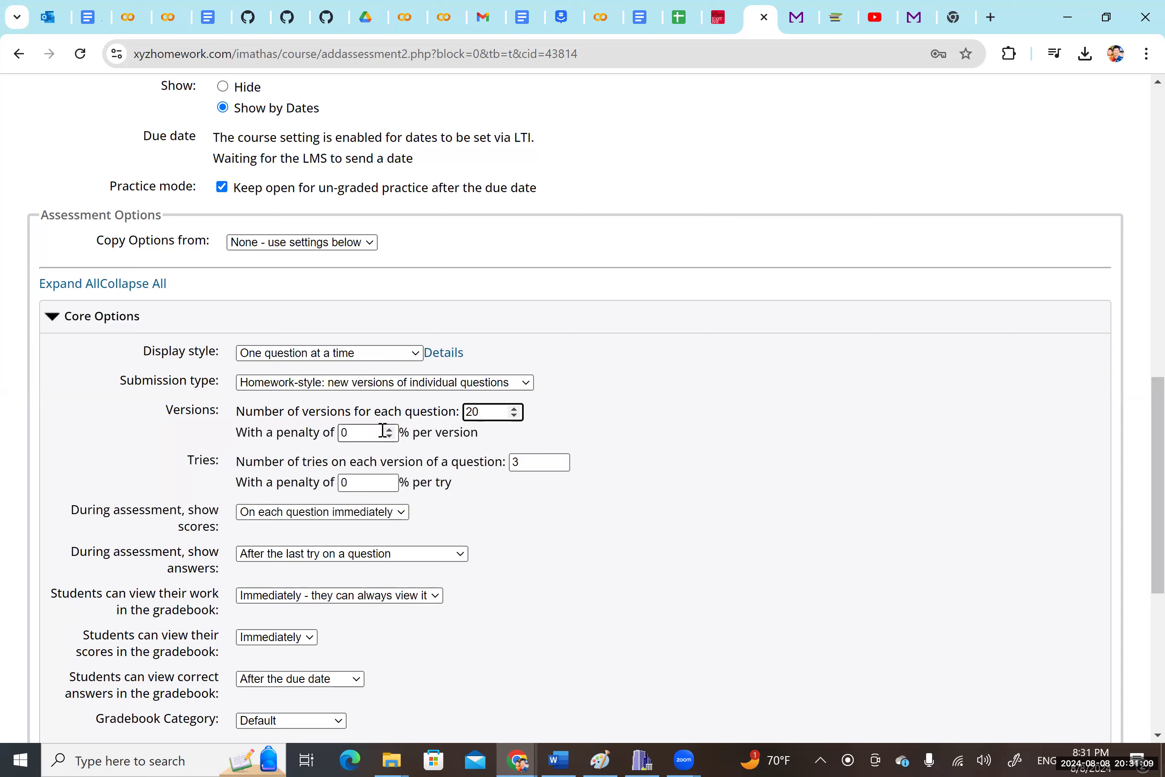
key(Tab)
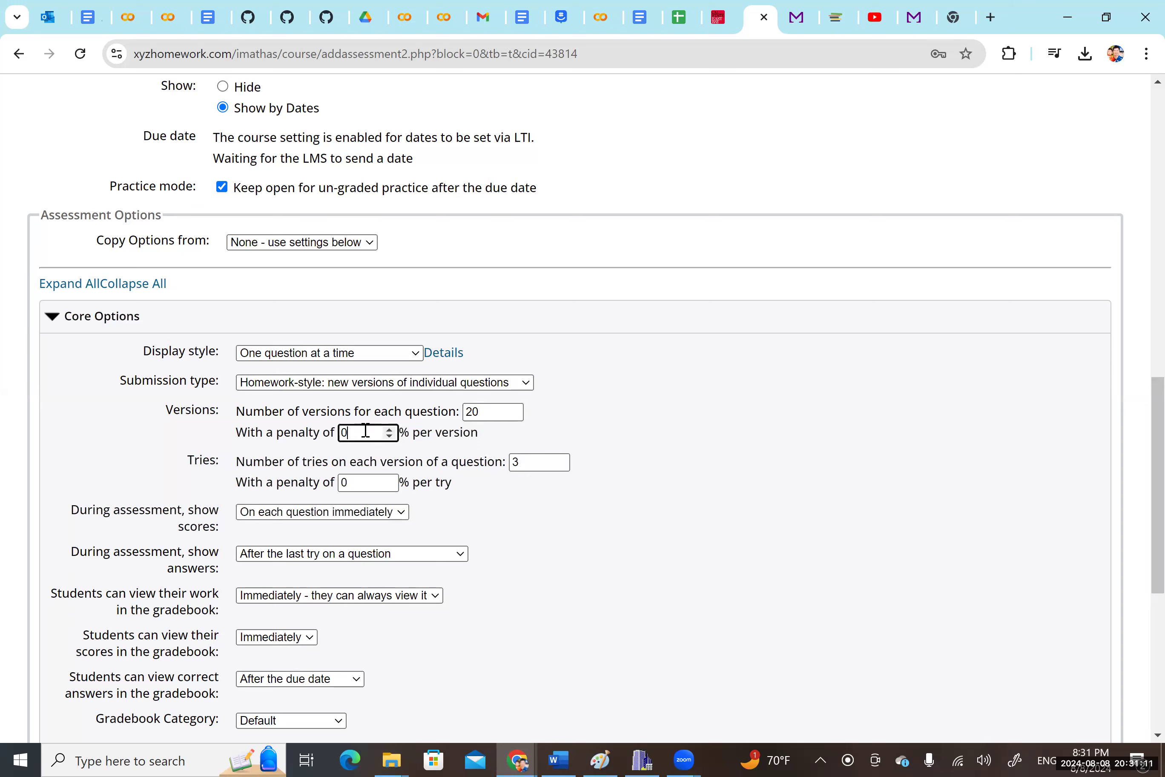
click(533, 465)
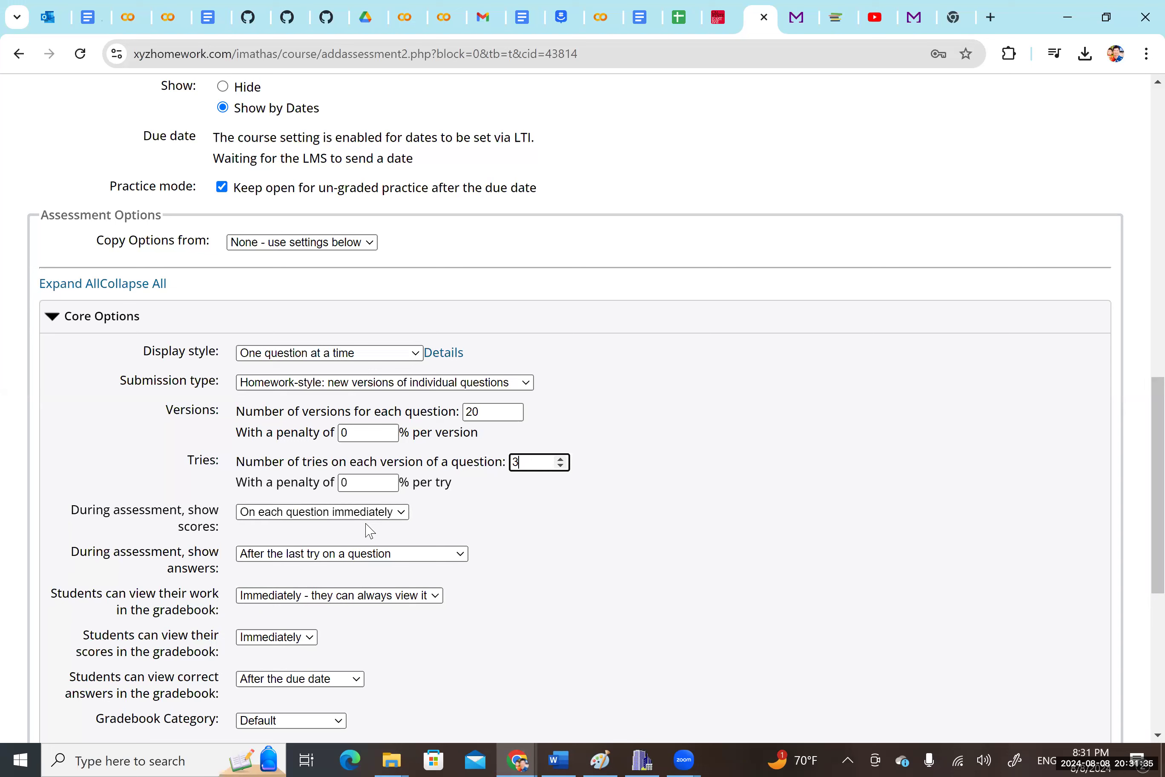
click(324, 517)
click(324, 521)
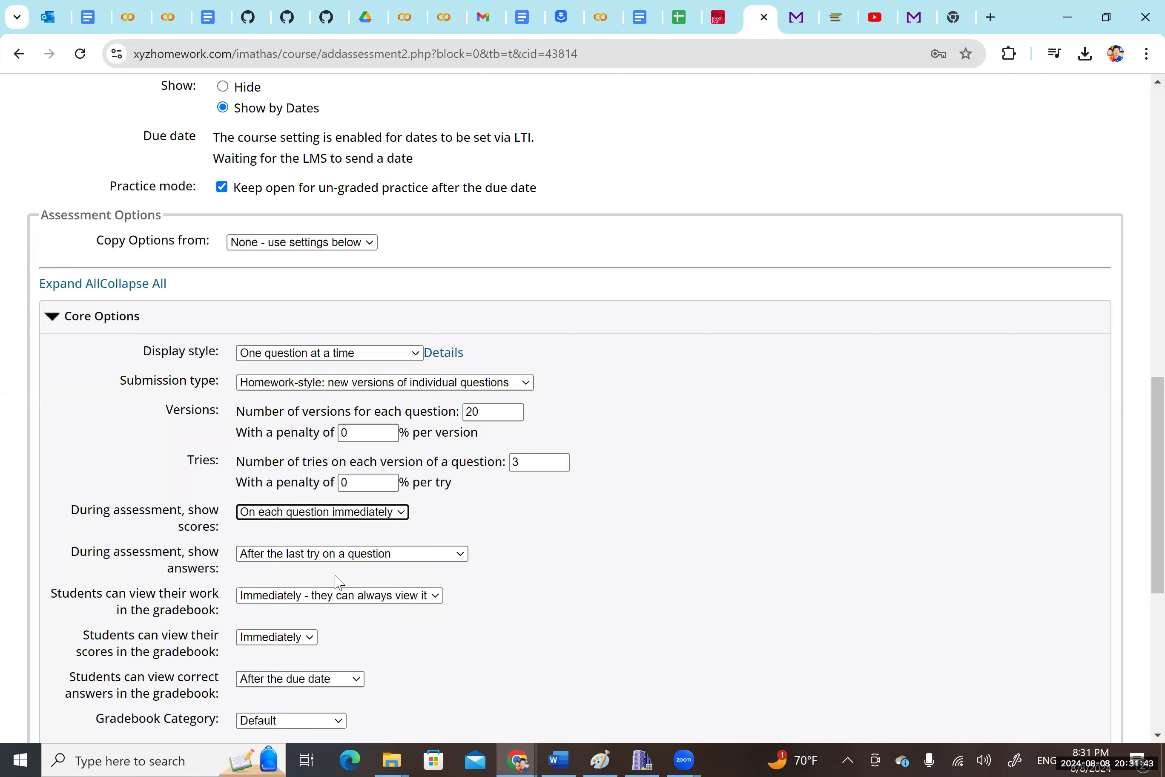
Expand the Additional Display Options and examine the calendar icon, shuffle and "Show Work" settings.
scroll(376, 616, down, 4)
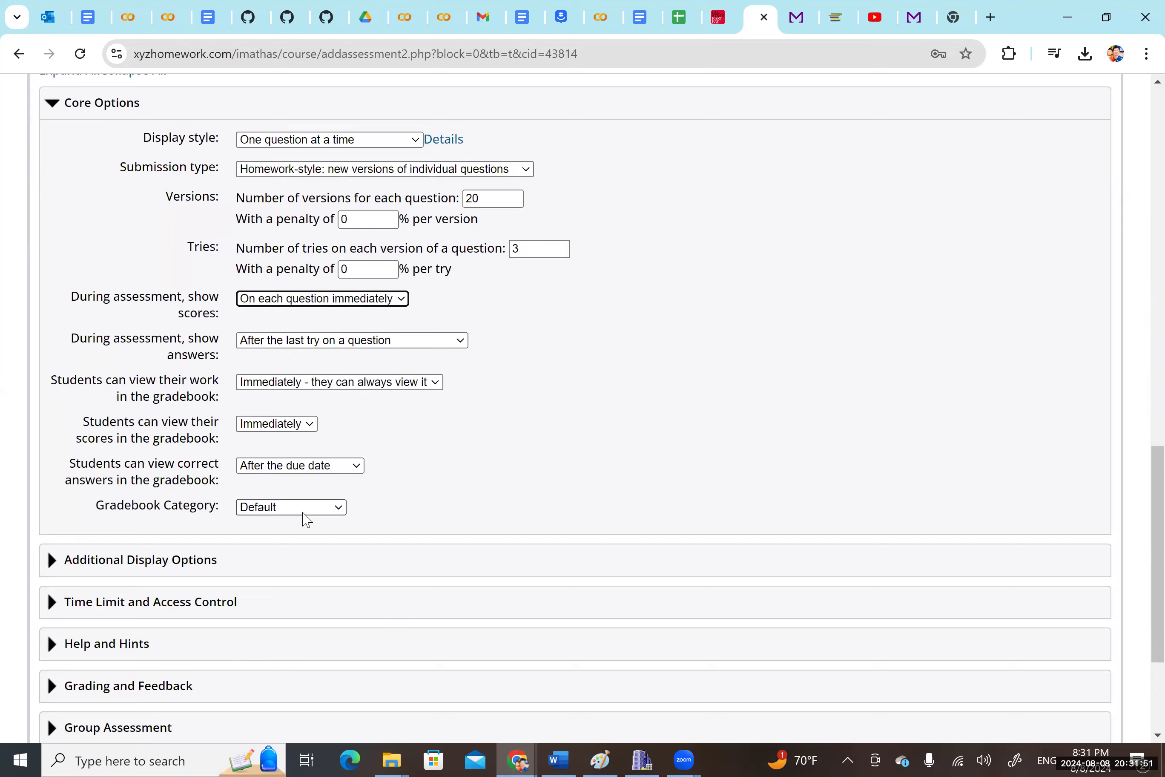
scroll(304, 520, down, 3)
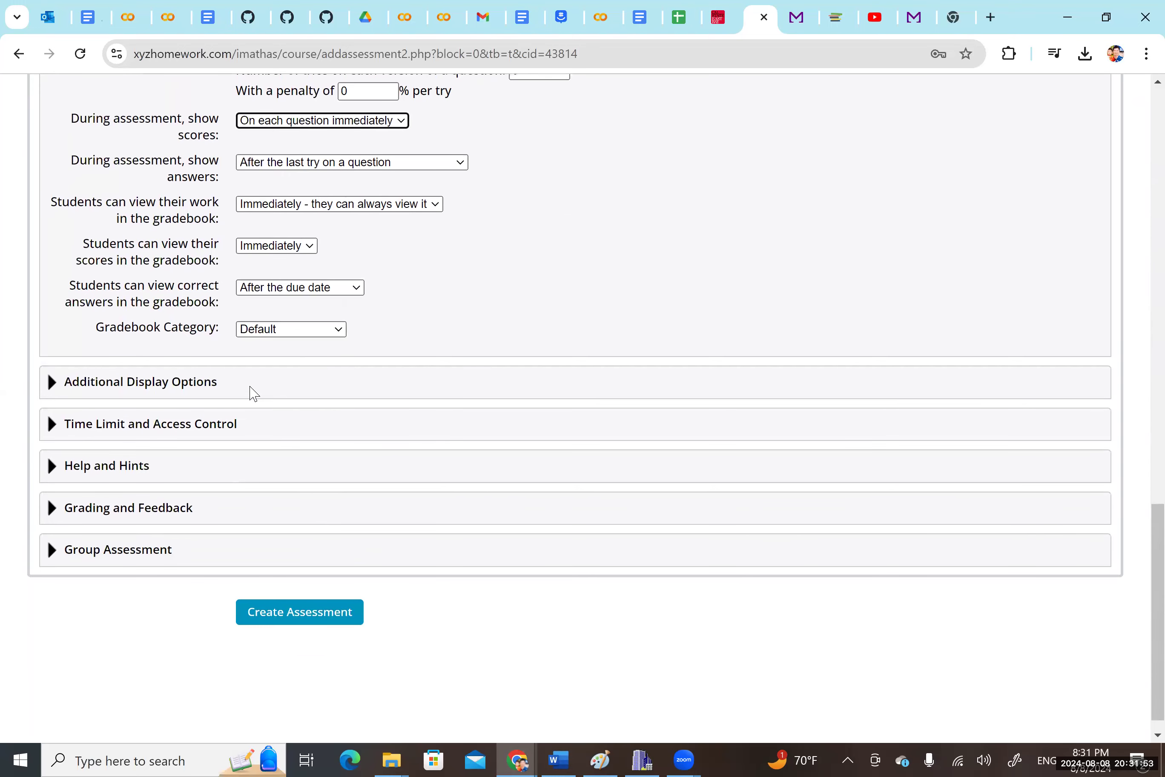
click(240, 385)
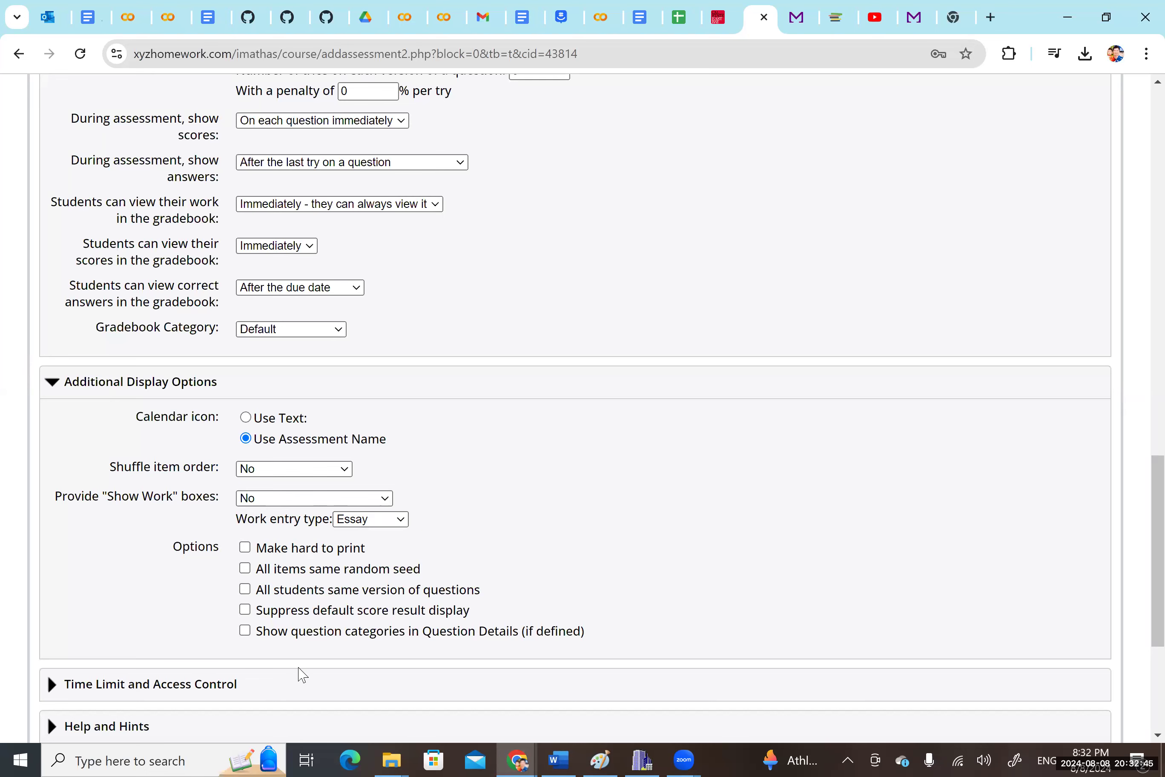
Disallow LatePasses after the due date in the assessment's time limit and access control settings.
scroll(303, 675, down, 3)
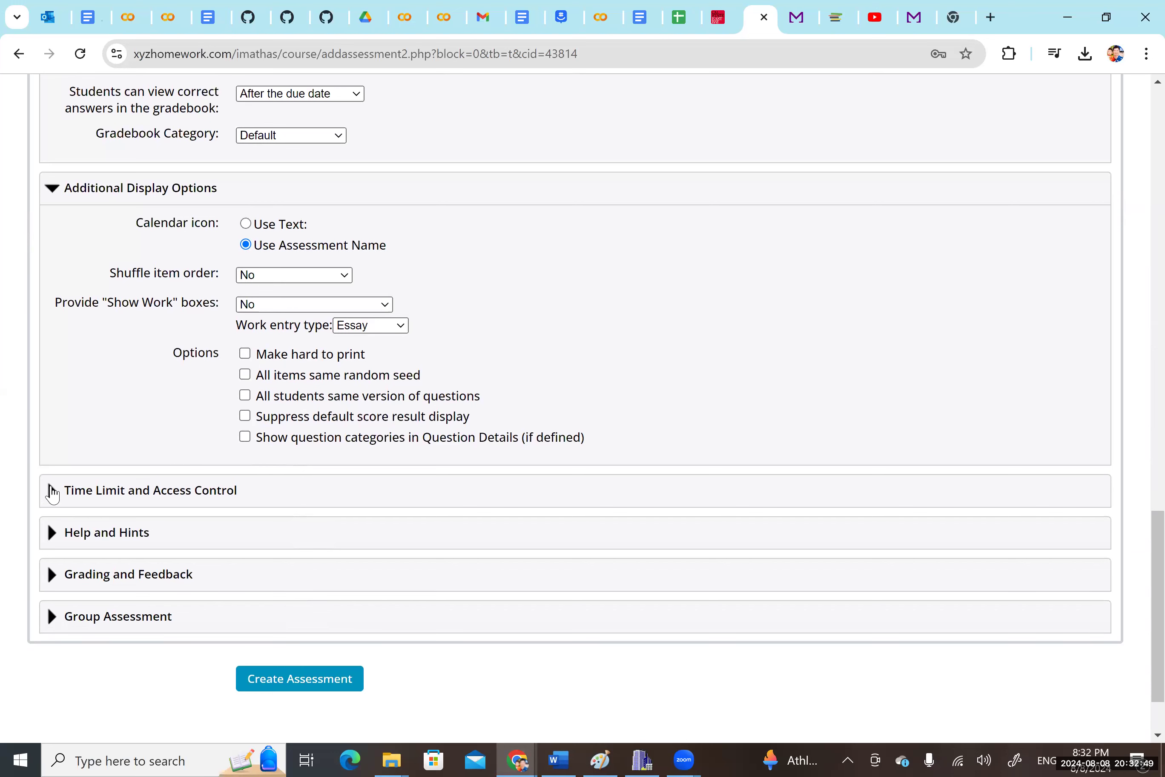
click(52, 492)
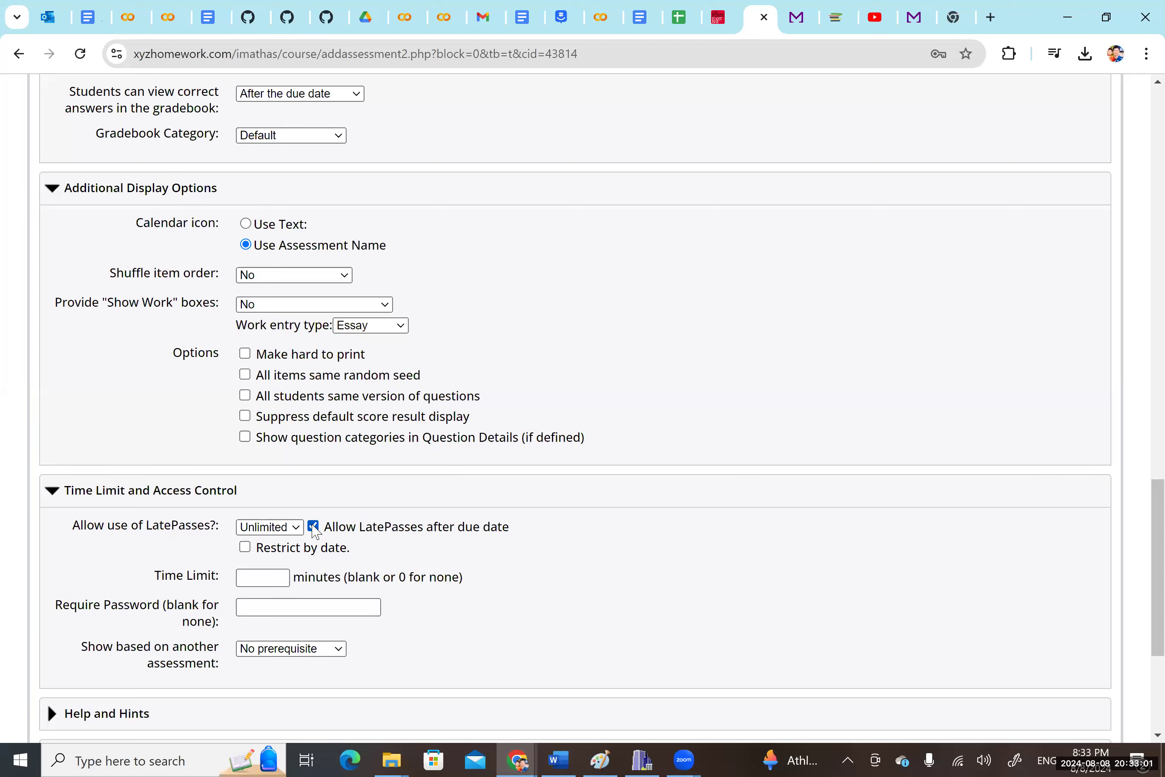
click(313, 527)
scroll(272, 635, down, 4)
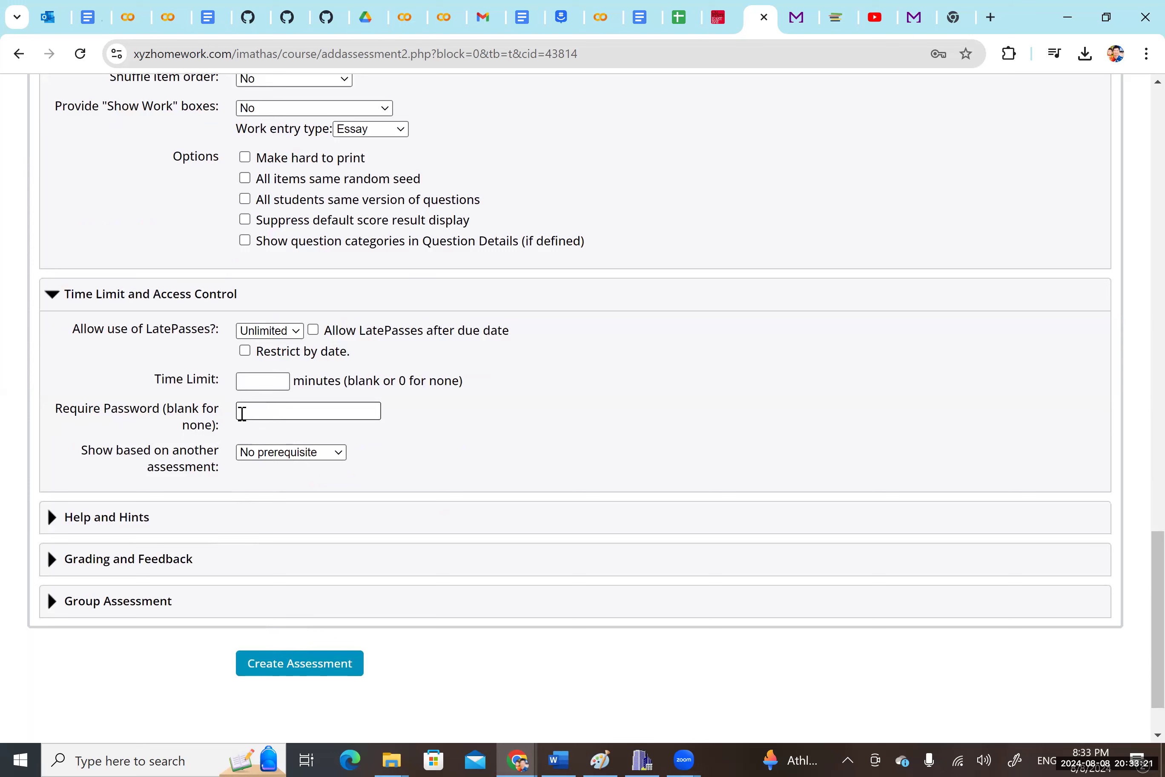
In the Help and Hints settings, keep answer entry tips under the answerbox and enable the scientific calculator.
click(186, 524)
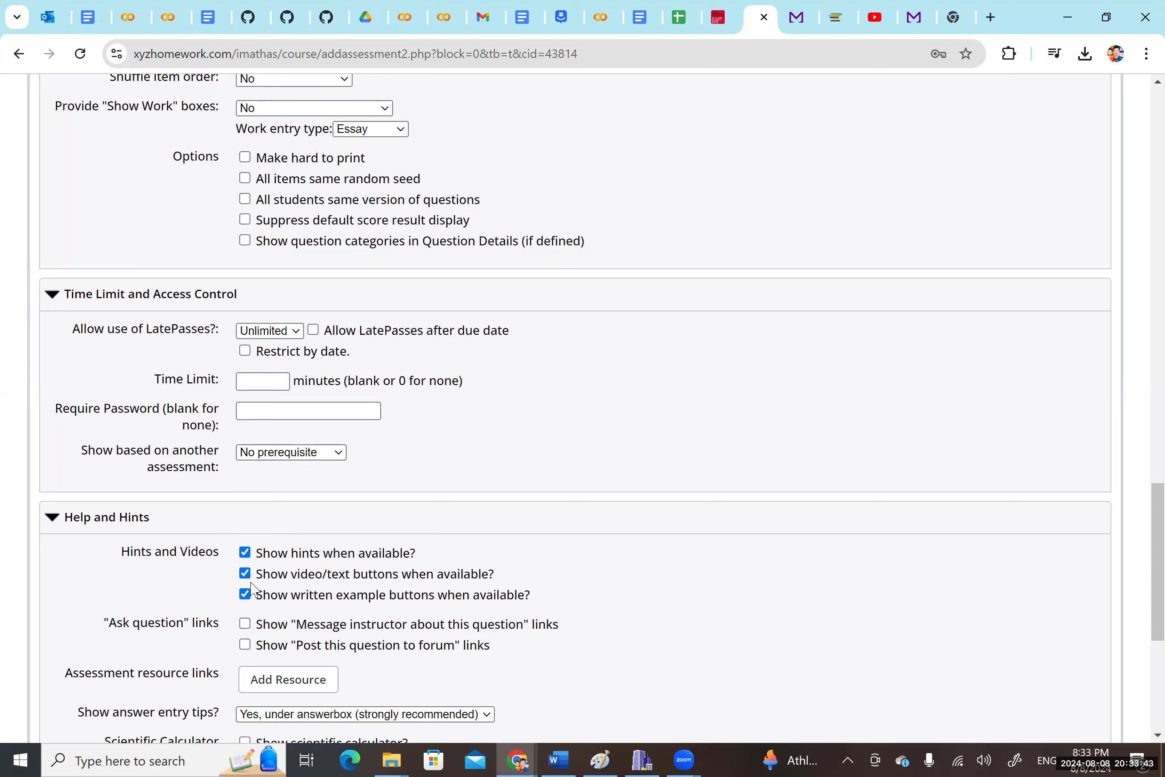
scroll(253, 589, down, 5)
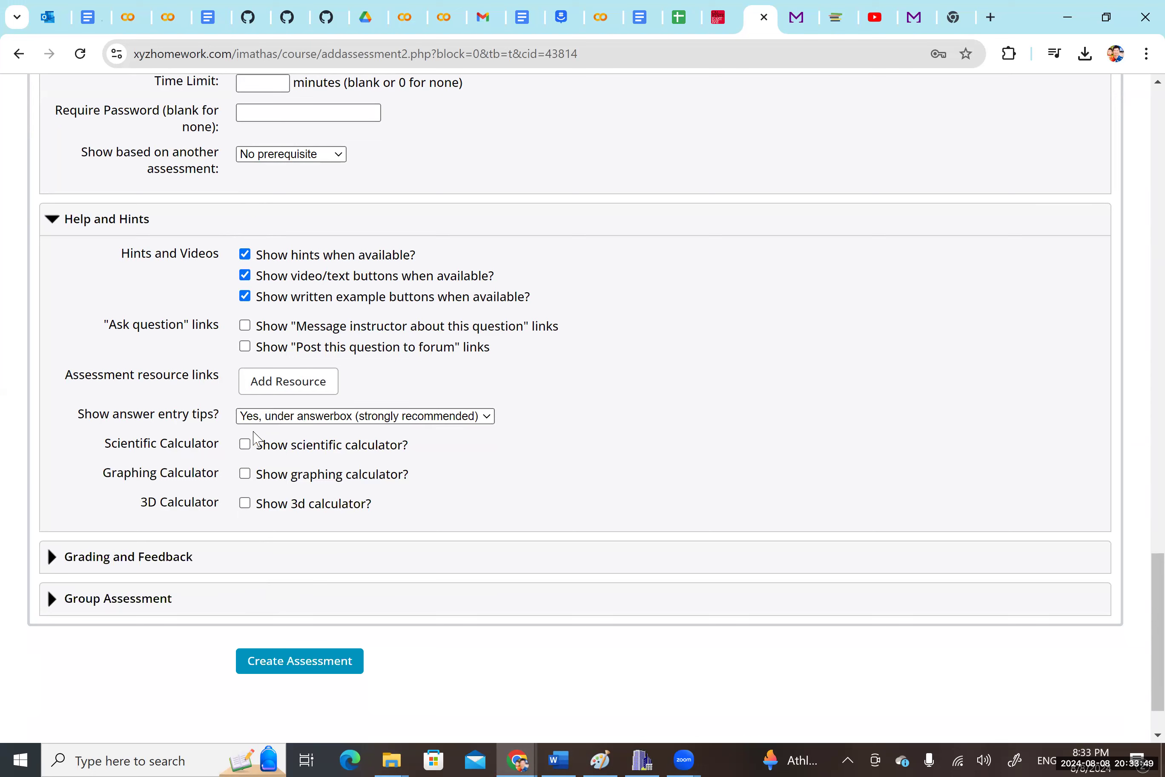
click(276, 418)
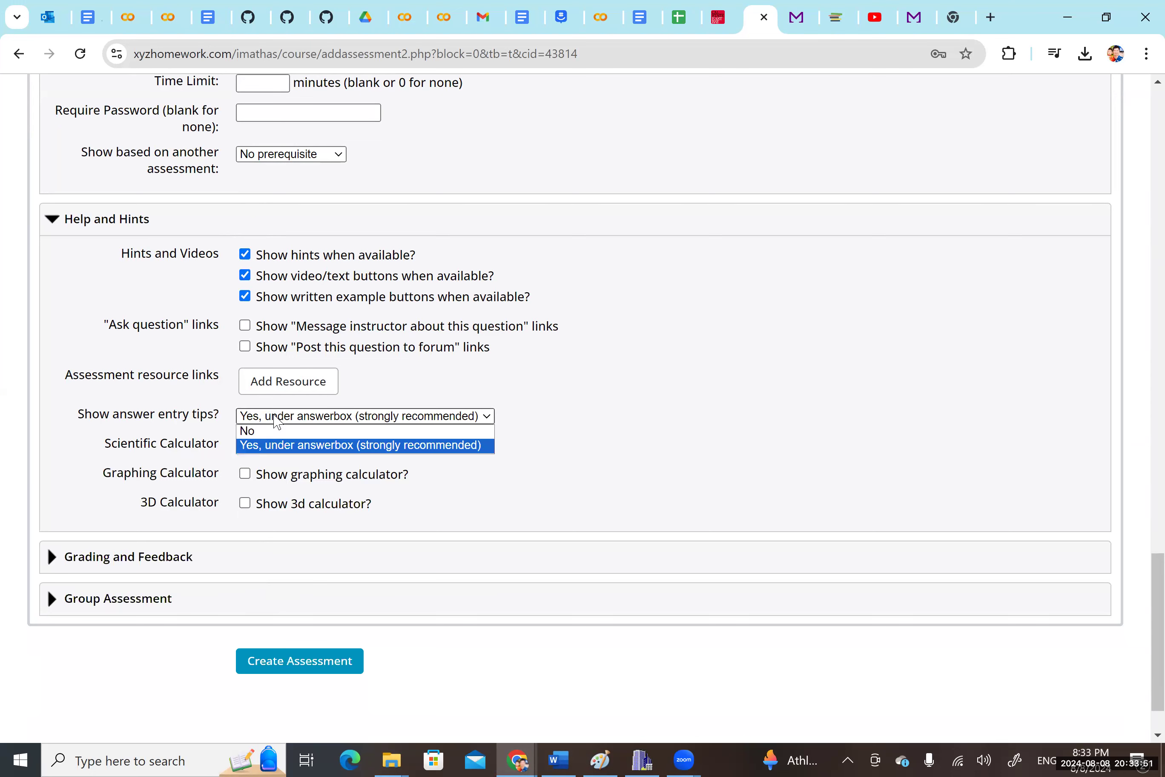
click(489, 423)
click(548, 405)
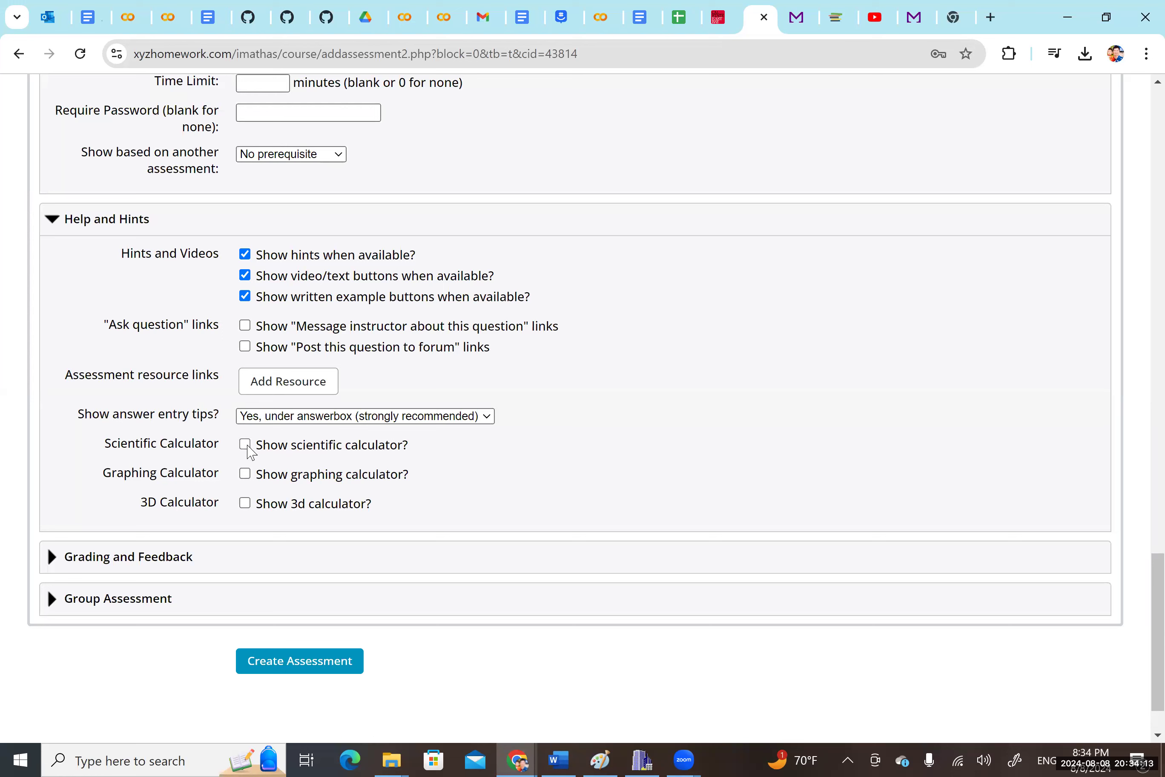
click(246, 444)
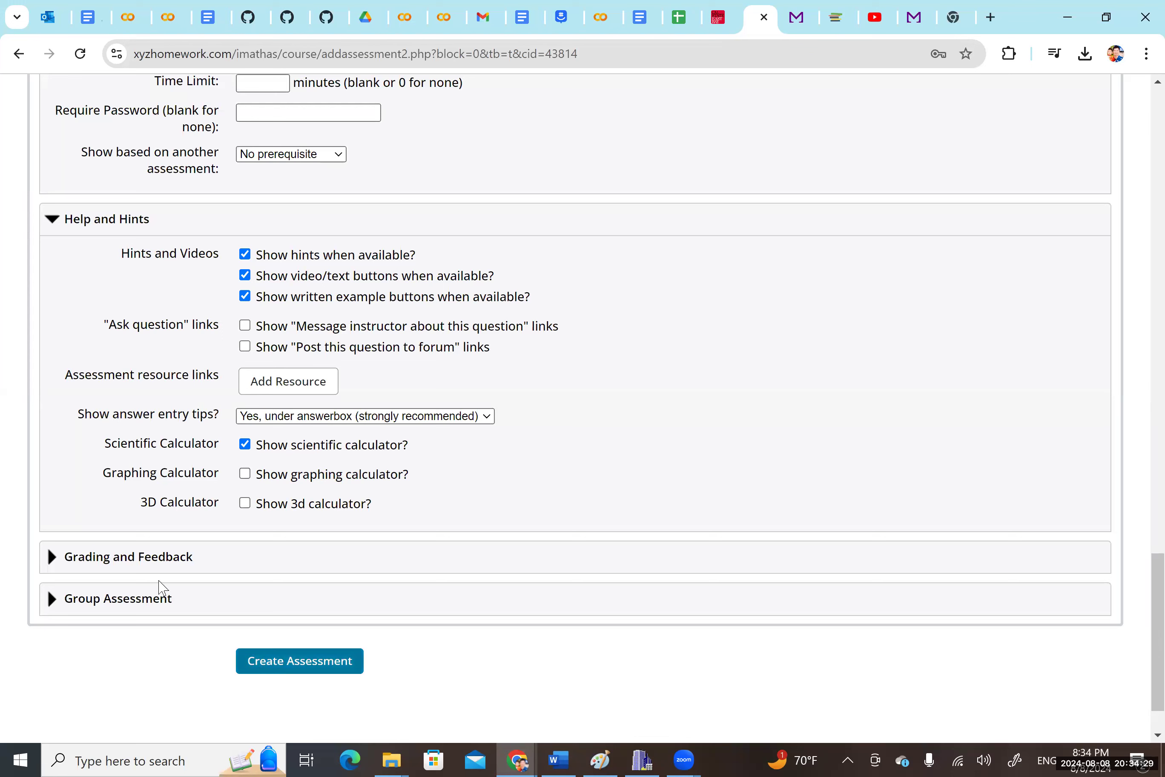
Review the Grading and Feedback and Group Assessment settings, keep their defaults, and create the assessment.
click(130, 572)
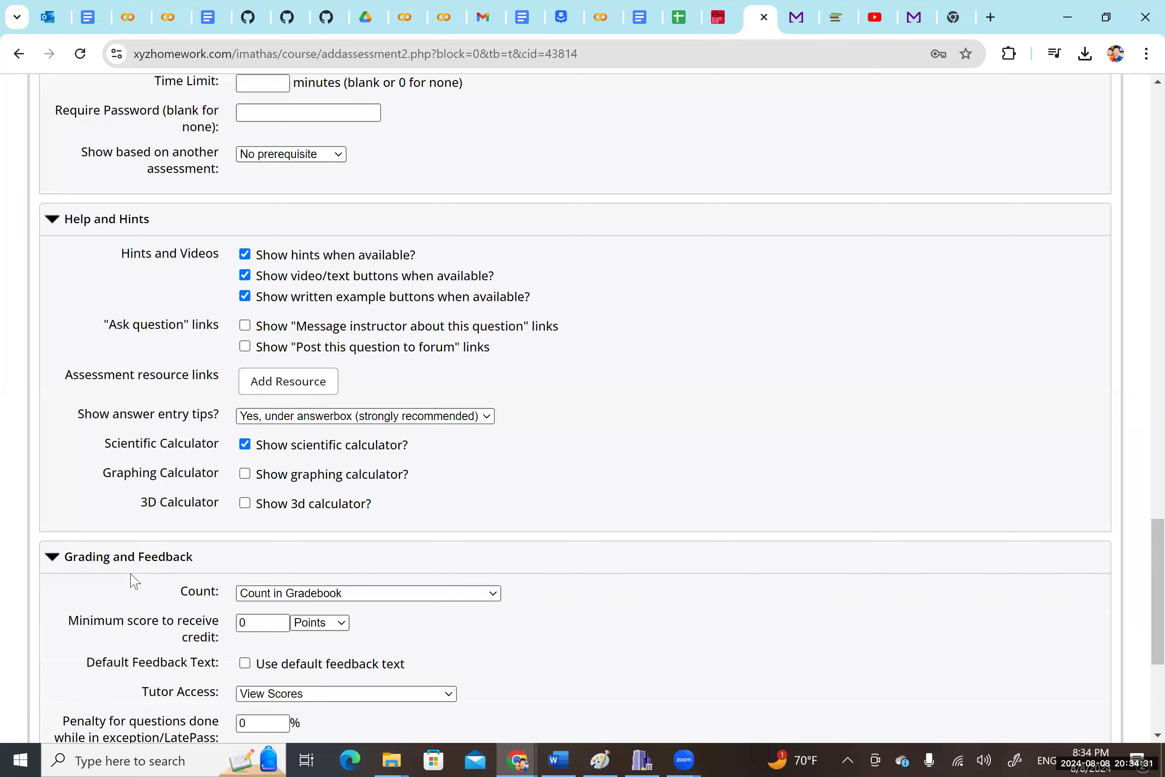
scroll(132, 576, down, 5)
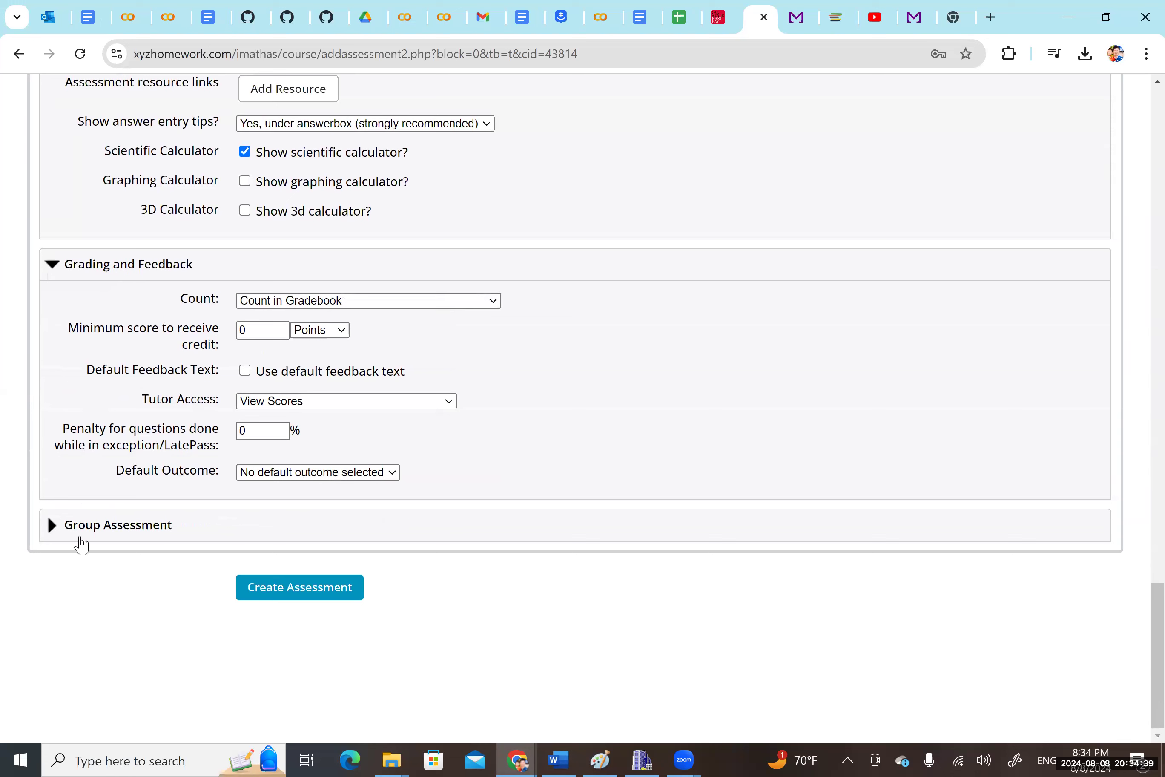
click(80, 537)
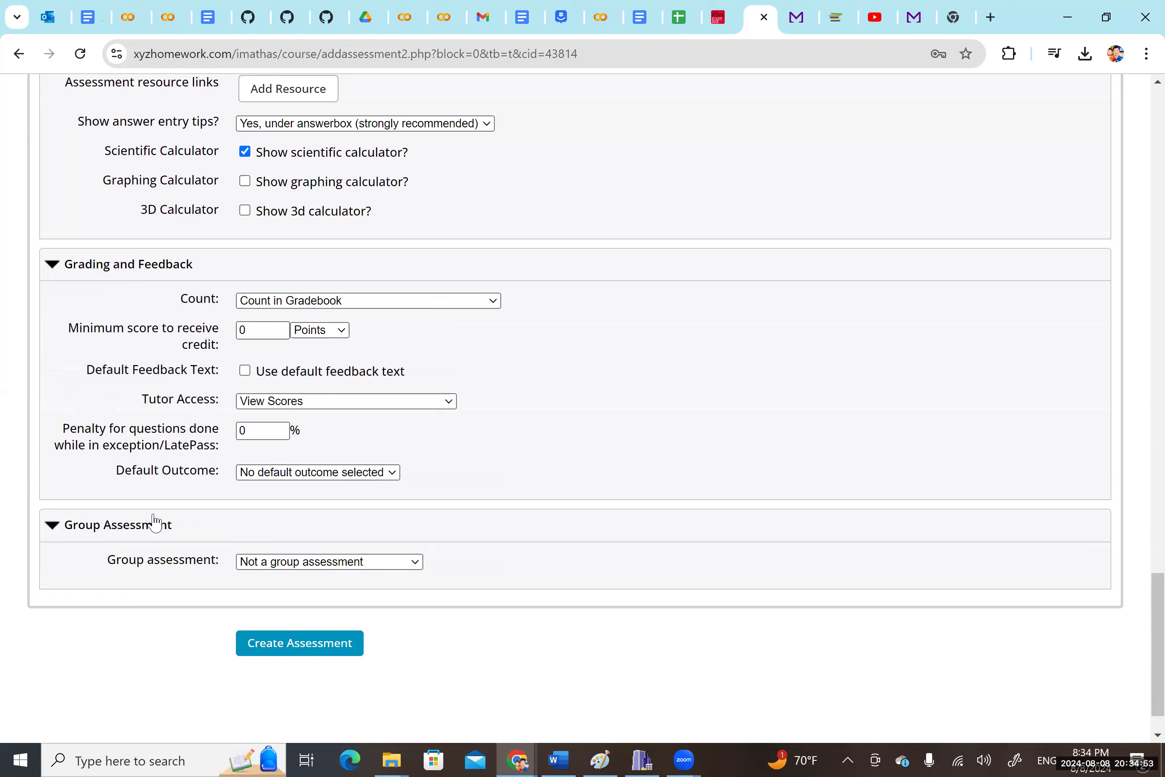
click(129, 529)
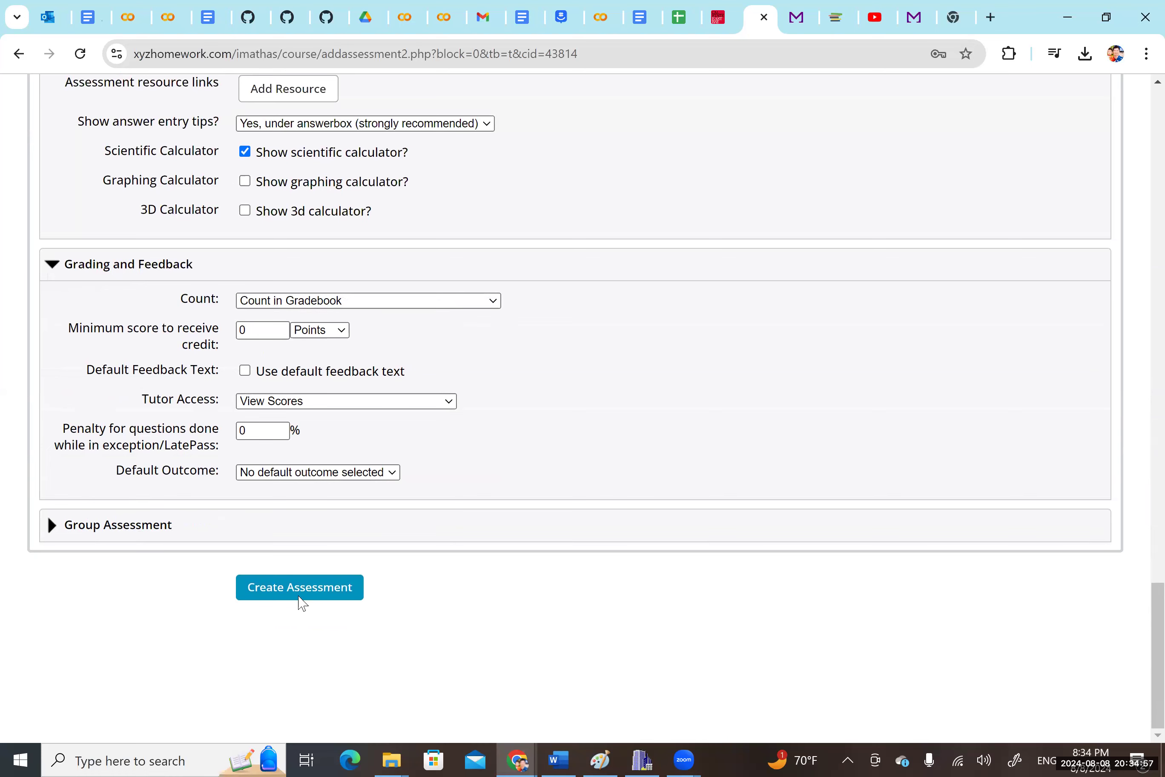
click(297, 592)
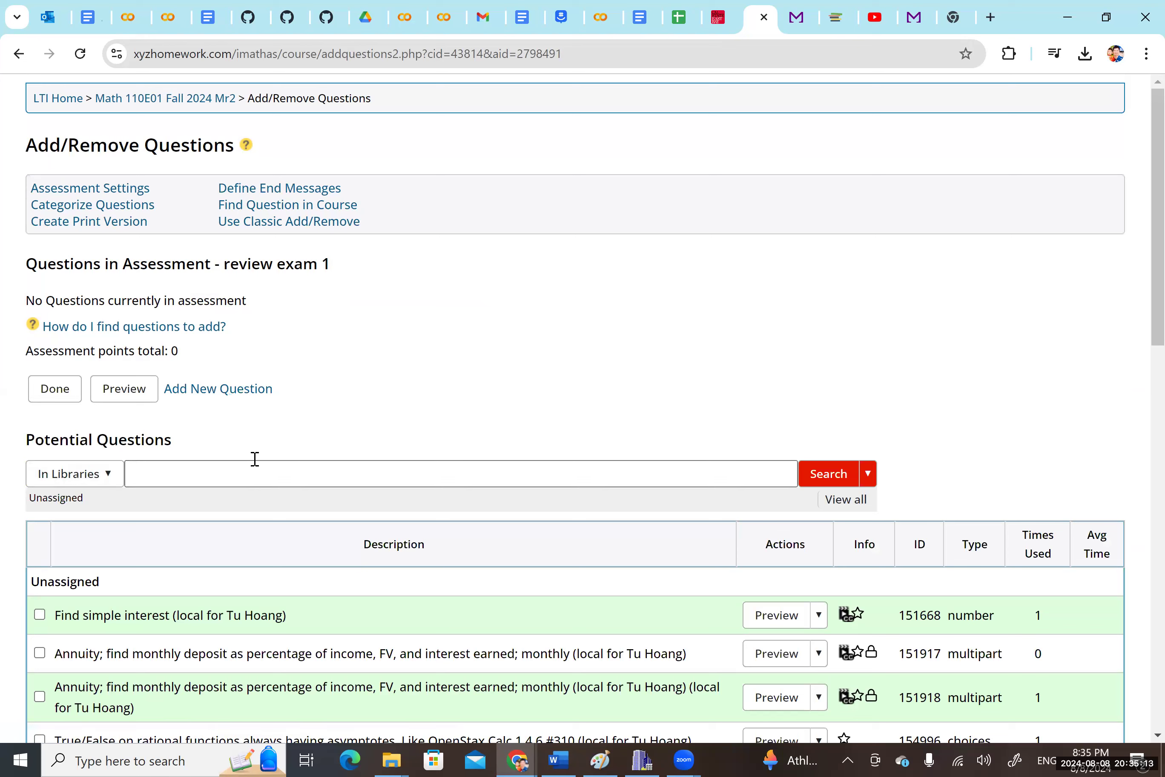
List potential questions from the existing assessments 1.1, 1.2, 1.3, 1.4, 1.5 and 1.6.
click(114, 482)
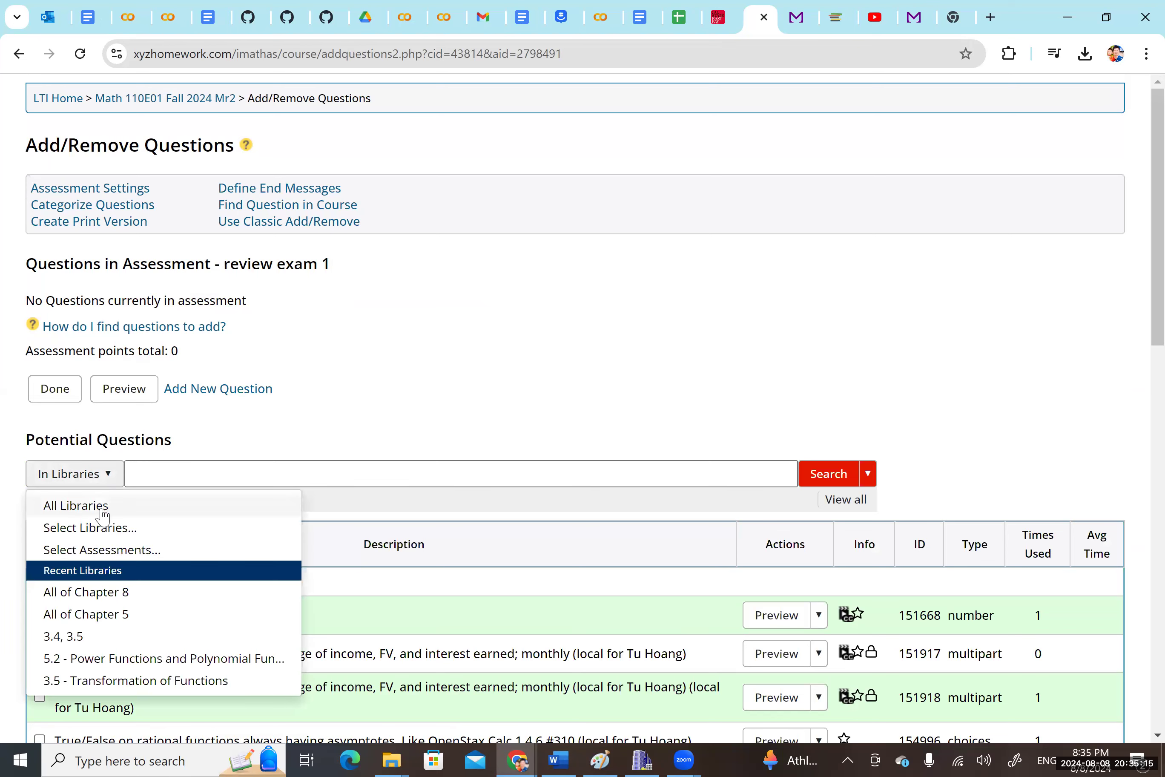
click(107, 551)
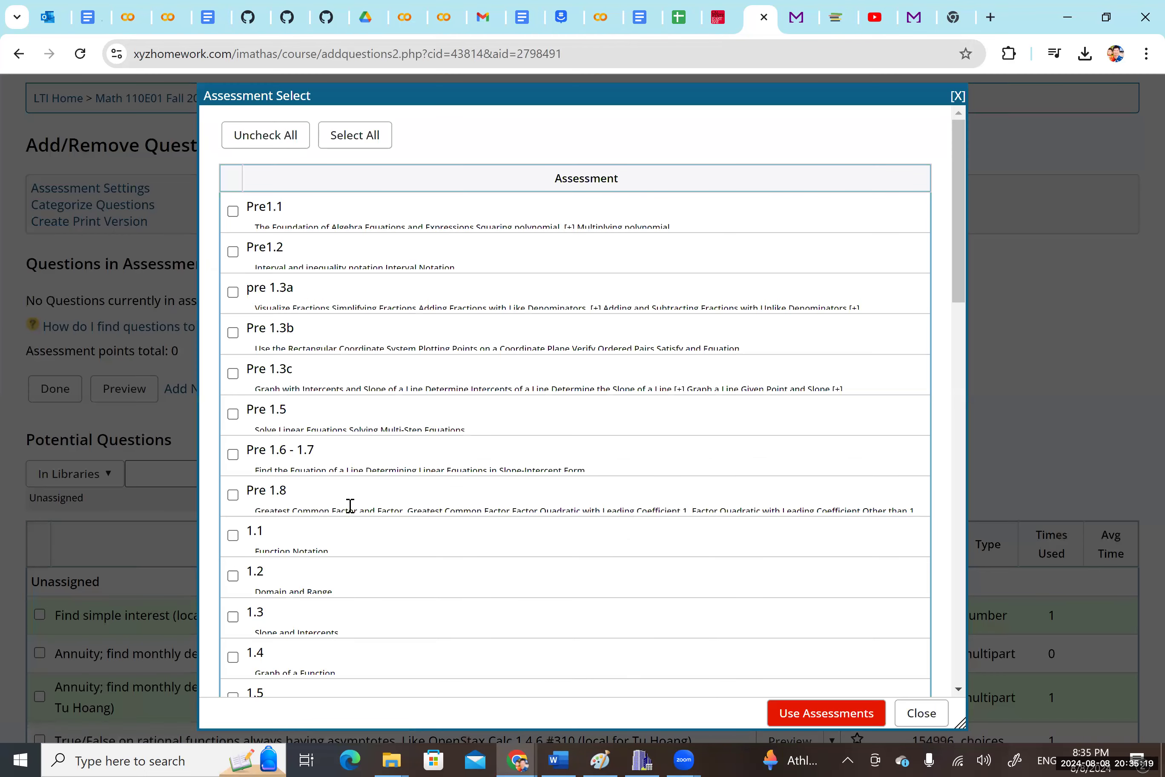
click(232, 535)
click(232, 574)
click(233, 615)
click(233, 656)
scroll(234, 697, down, 2)
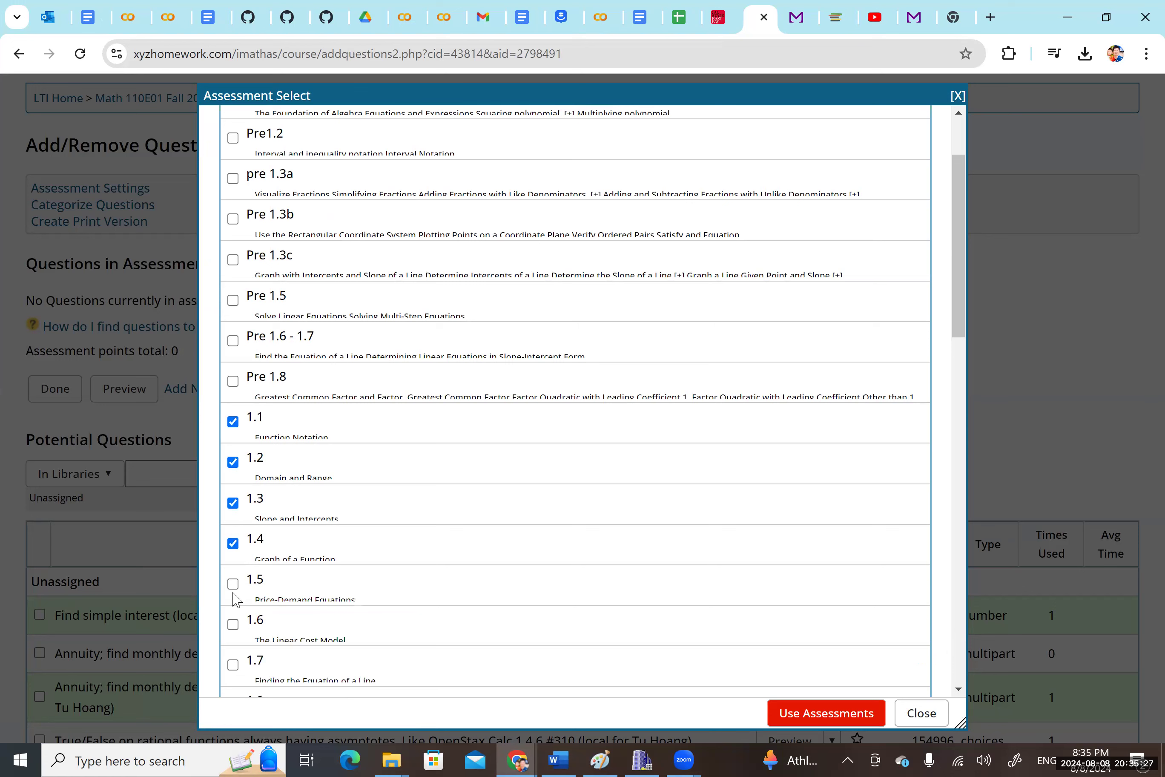
click(233, 624)
click(817, 714)
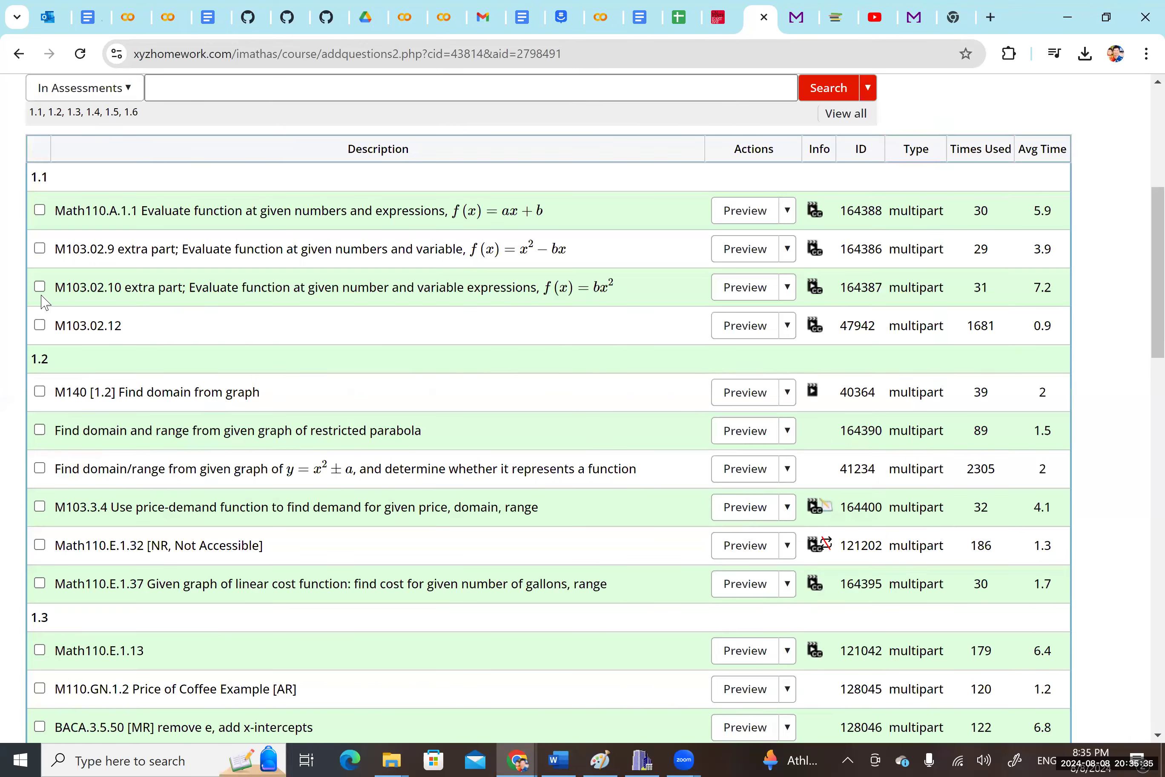
Add questions M103.02.10 from 1.1, "Find domain and range from given graph of restricted parabola" from 1.2 and Math110.E.1.13 from 1.3, and finish editing questions.
click(39, 287)
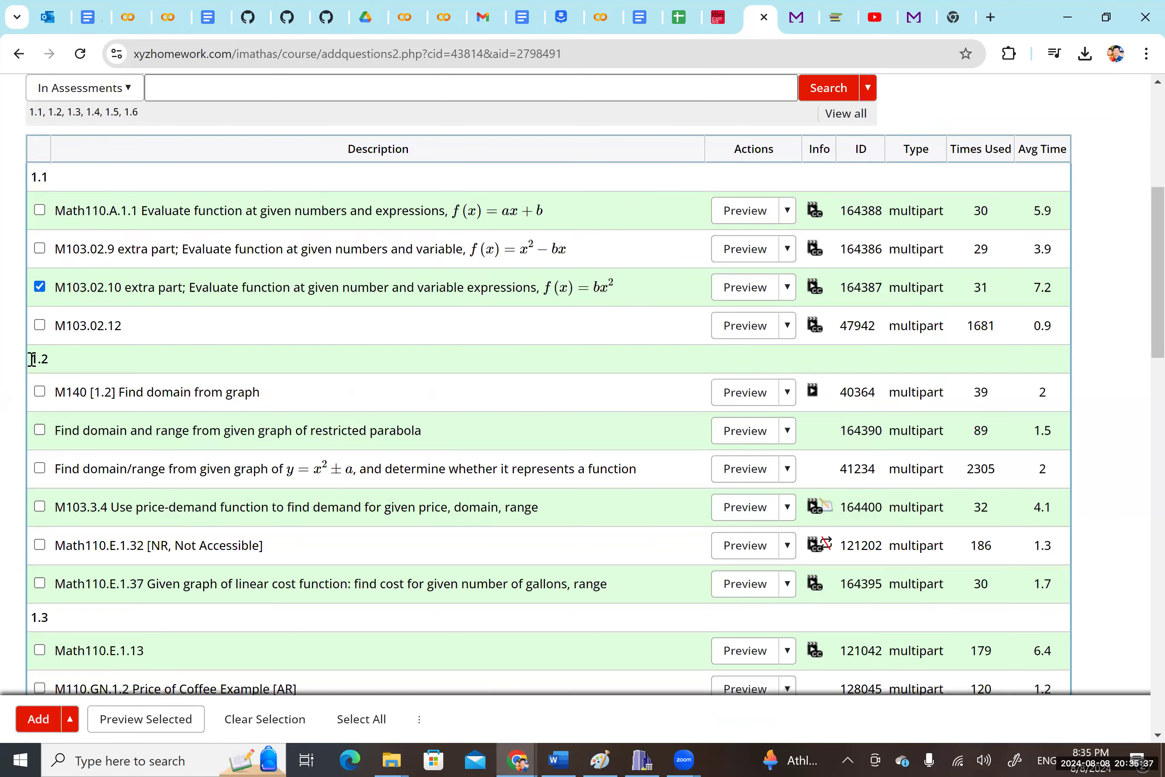
click(39, 430)
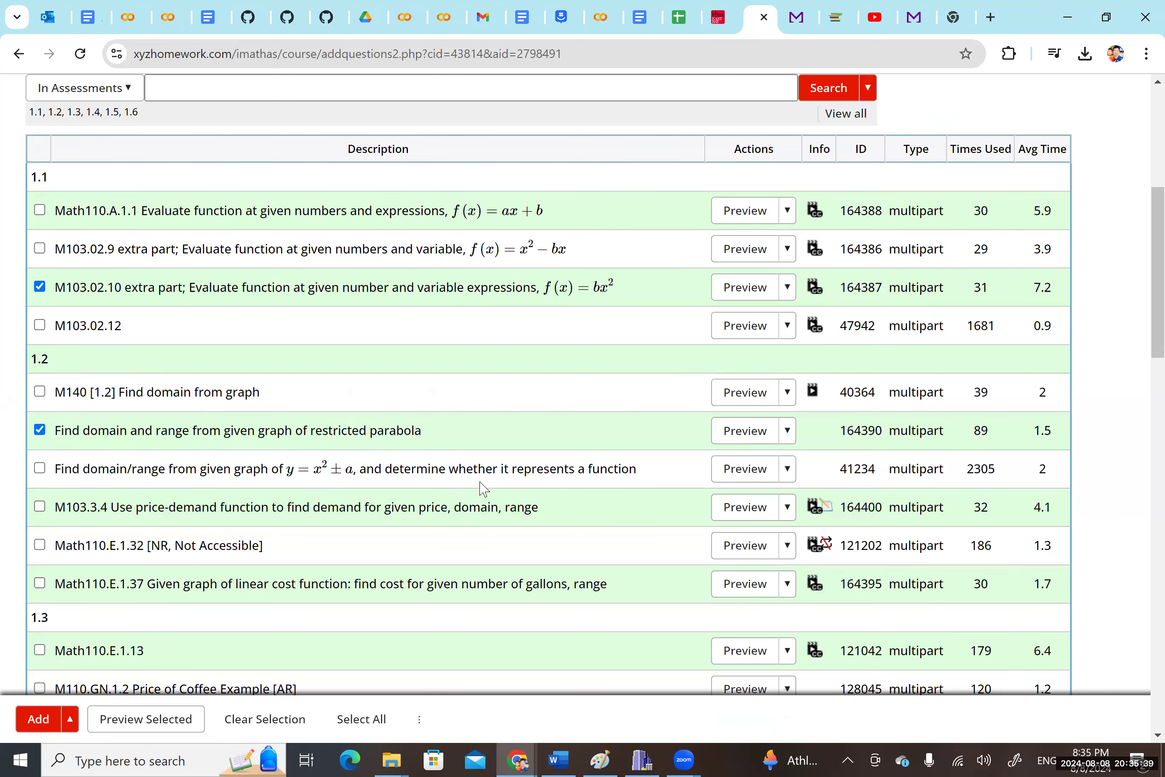
click(745, 431)
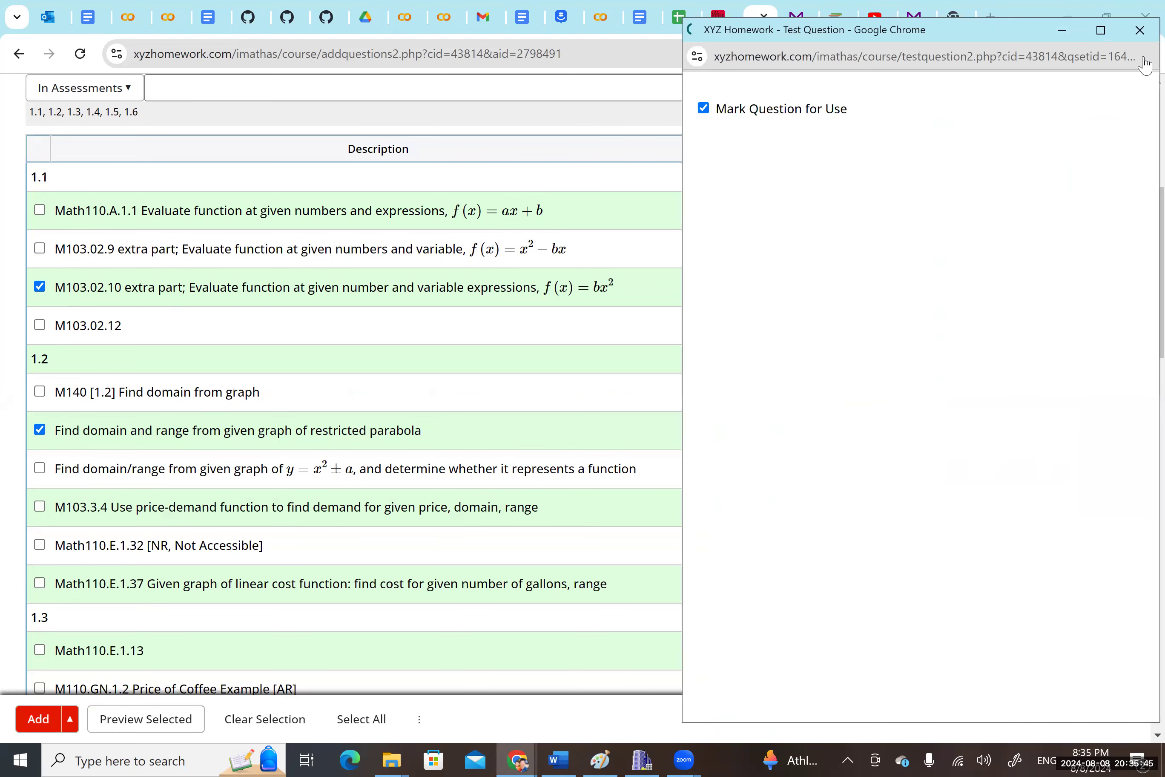
key(ctrl+w)
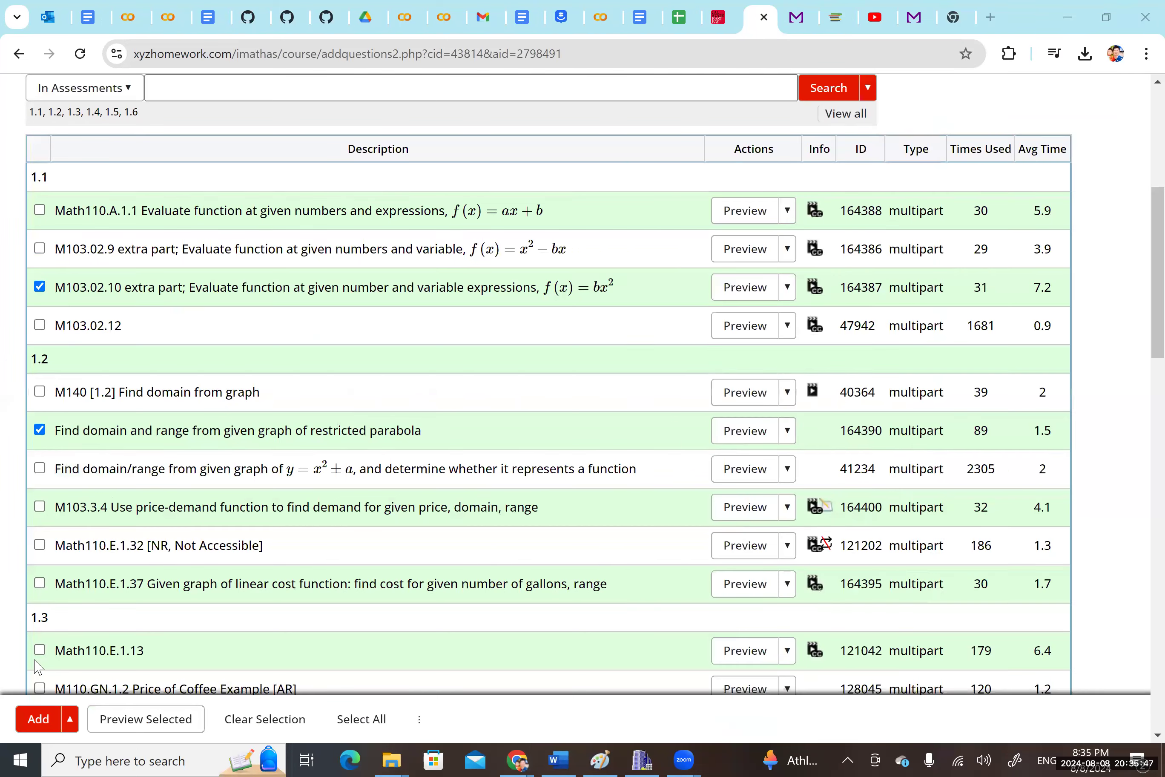
click(39, 649)
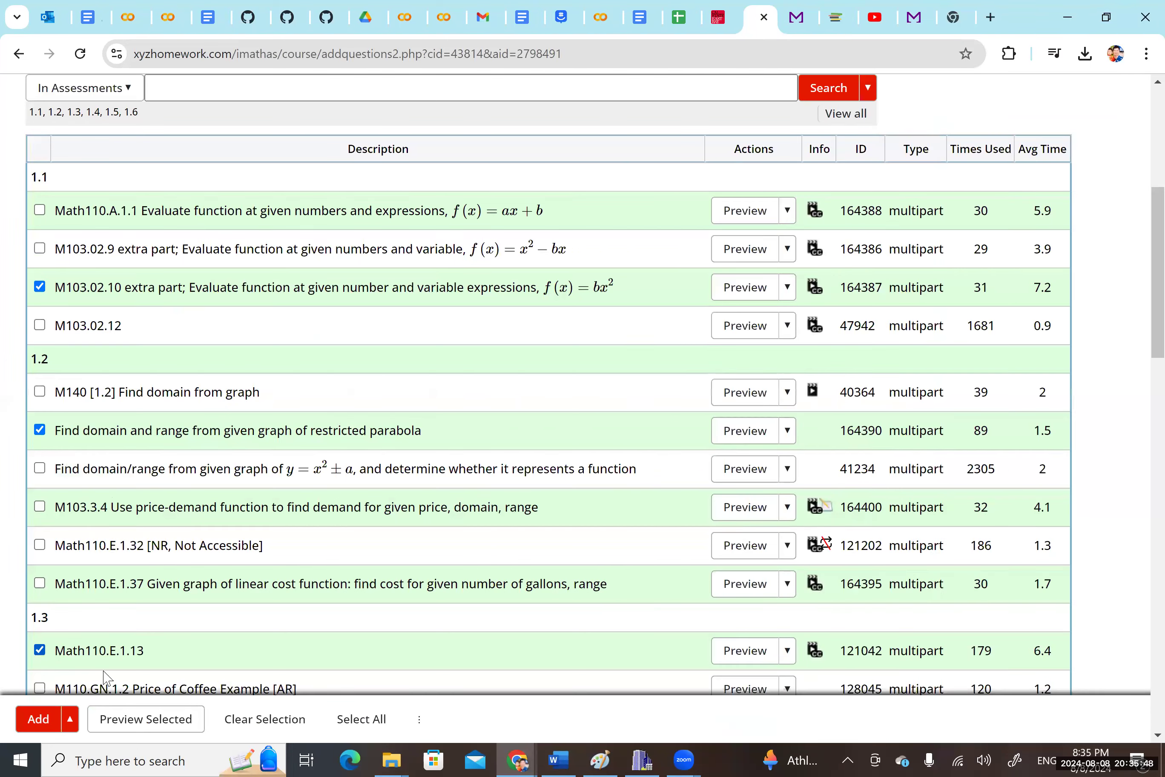
click(38, 719)
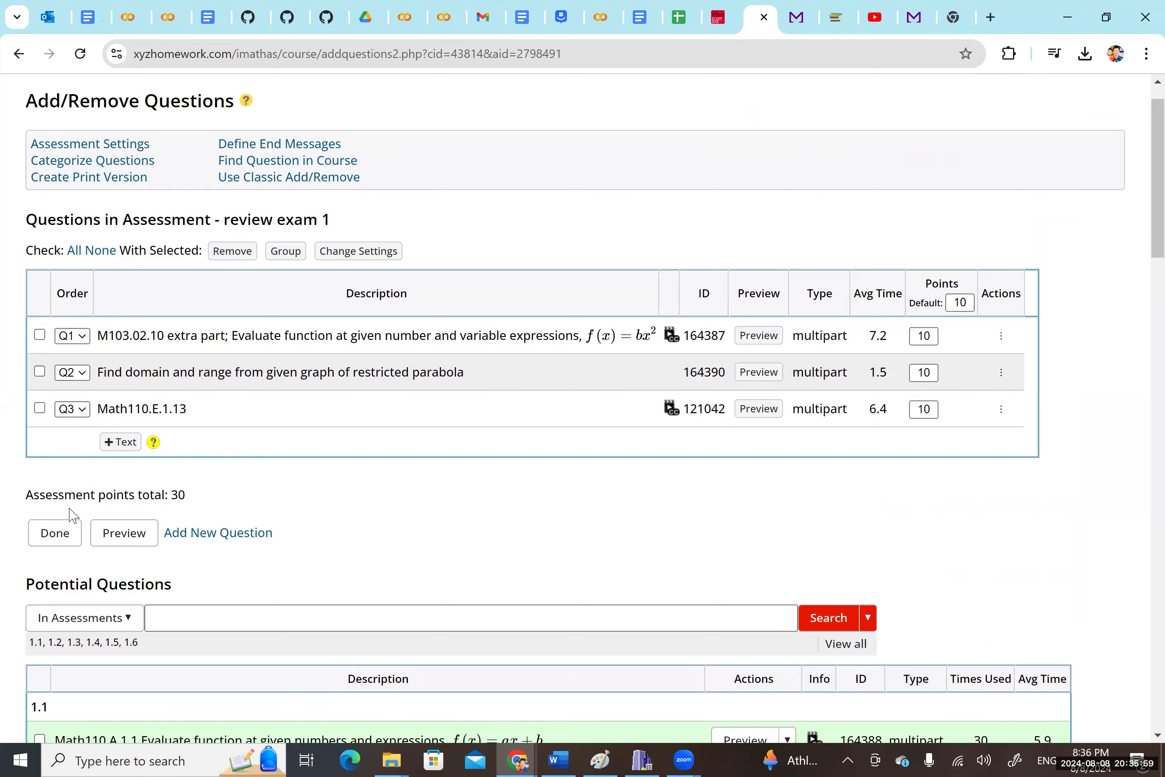
click(64, 532)
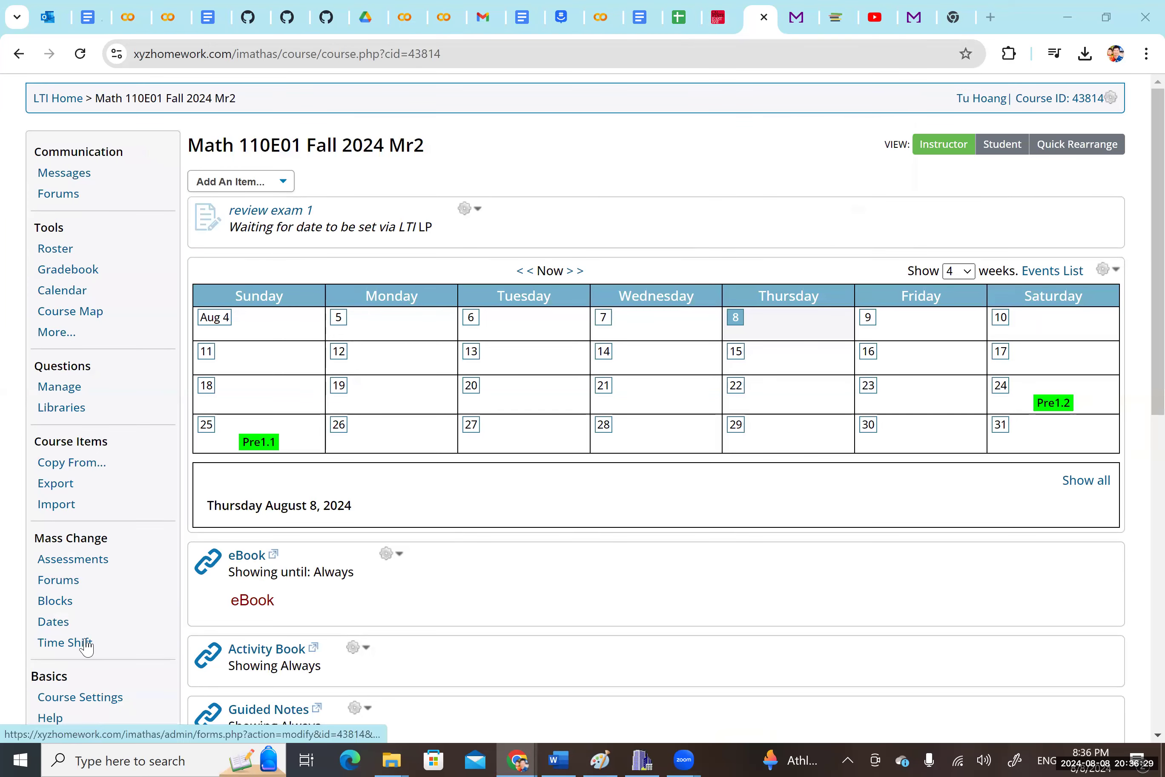
Open the course export for another LMS and choose individual items, selecting only "review exam 1".
click(53, 482)
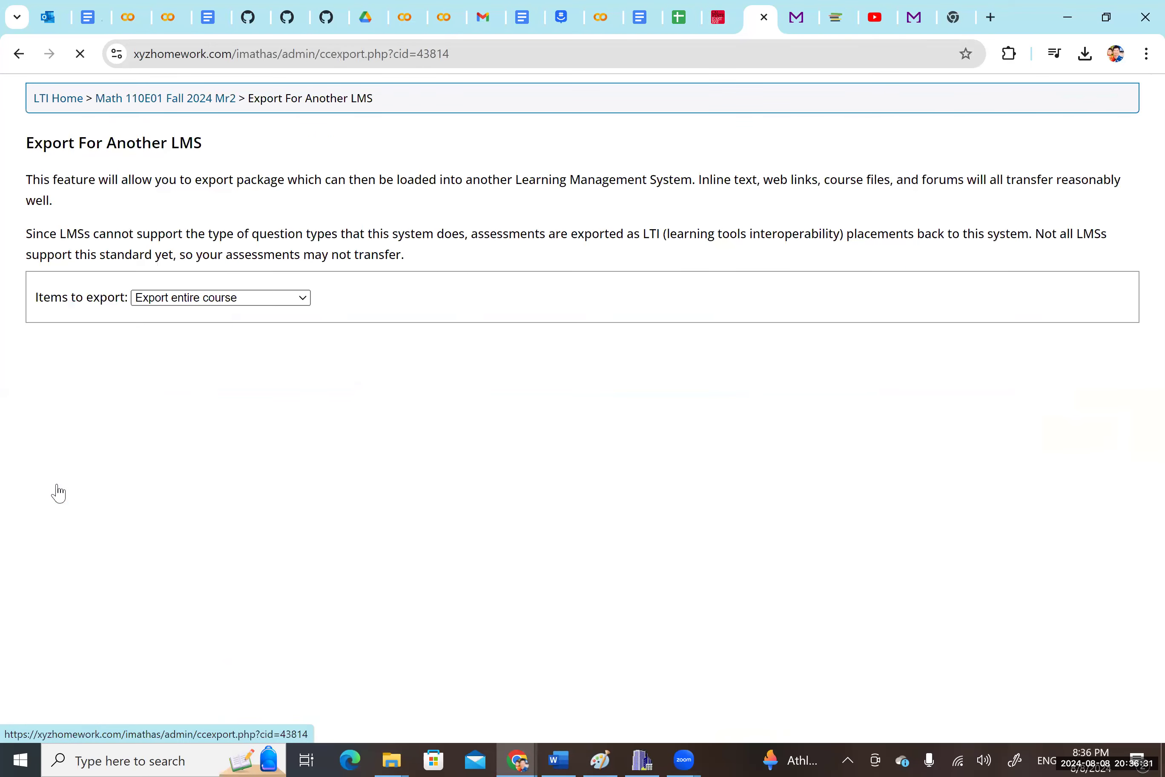
click(220, 297)
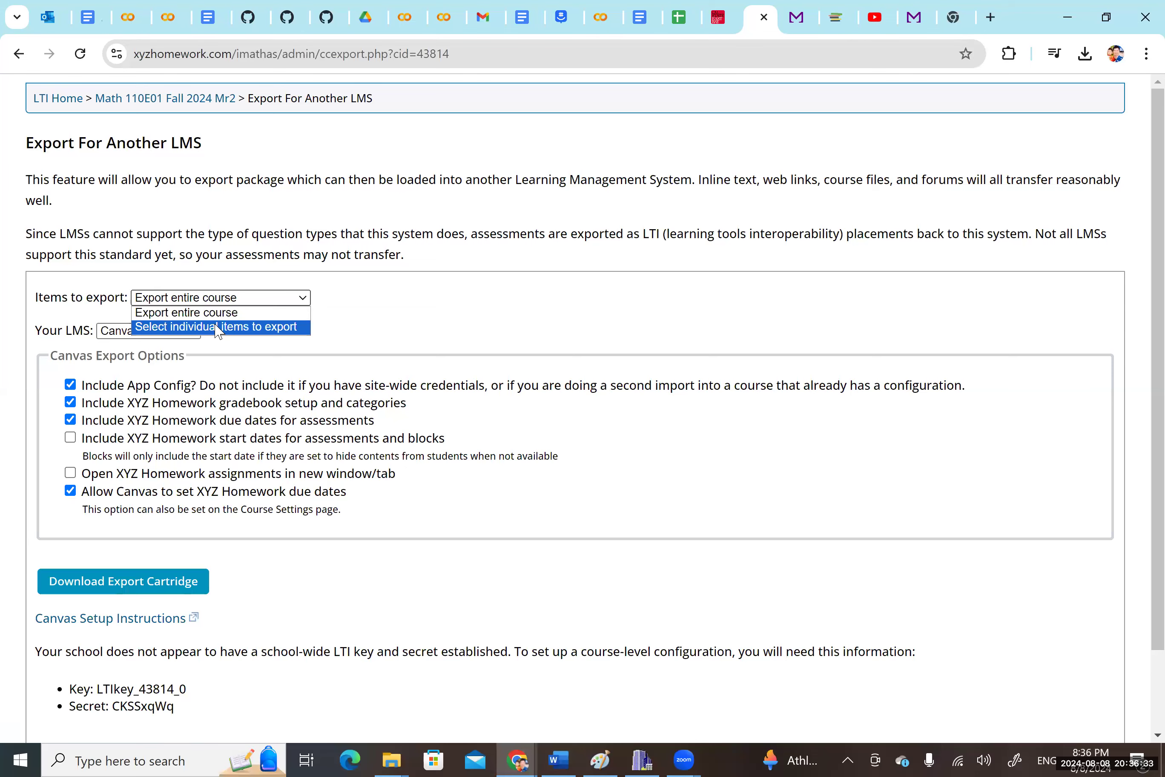
click(218, 326)
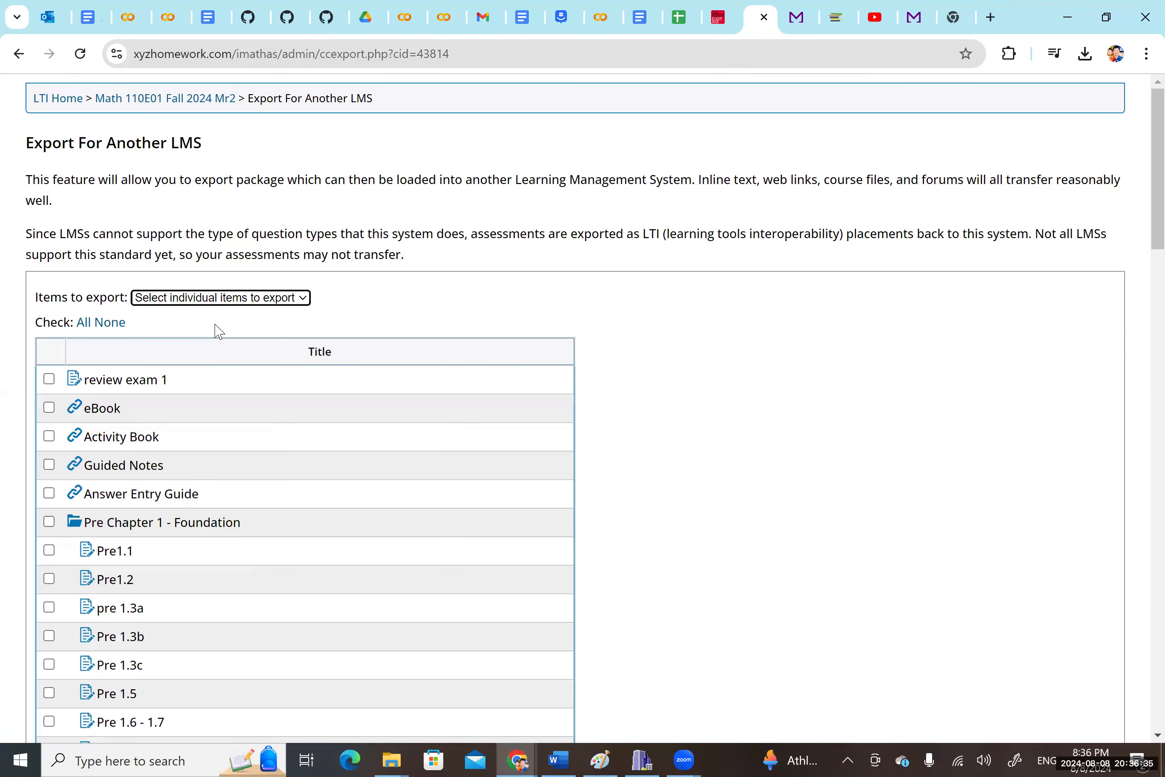
click(49, 379)
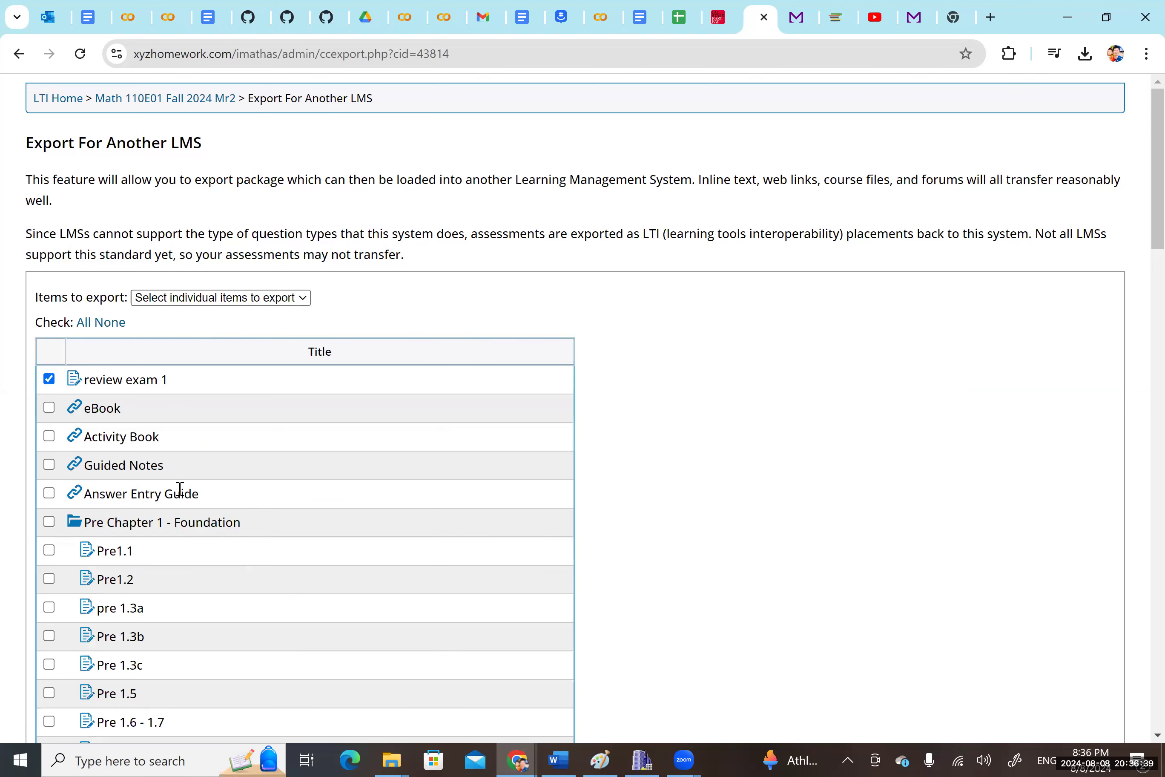
Download the export cartridge for Canvas with the default Canvas export options.
scroll(180, 489, down, 5)
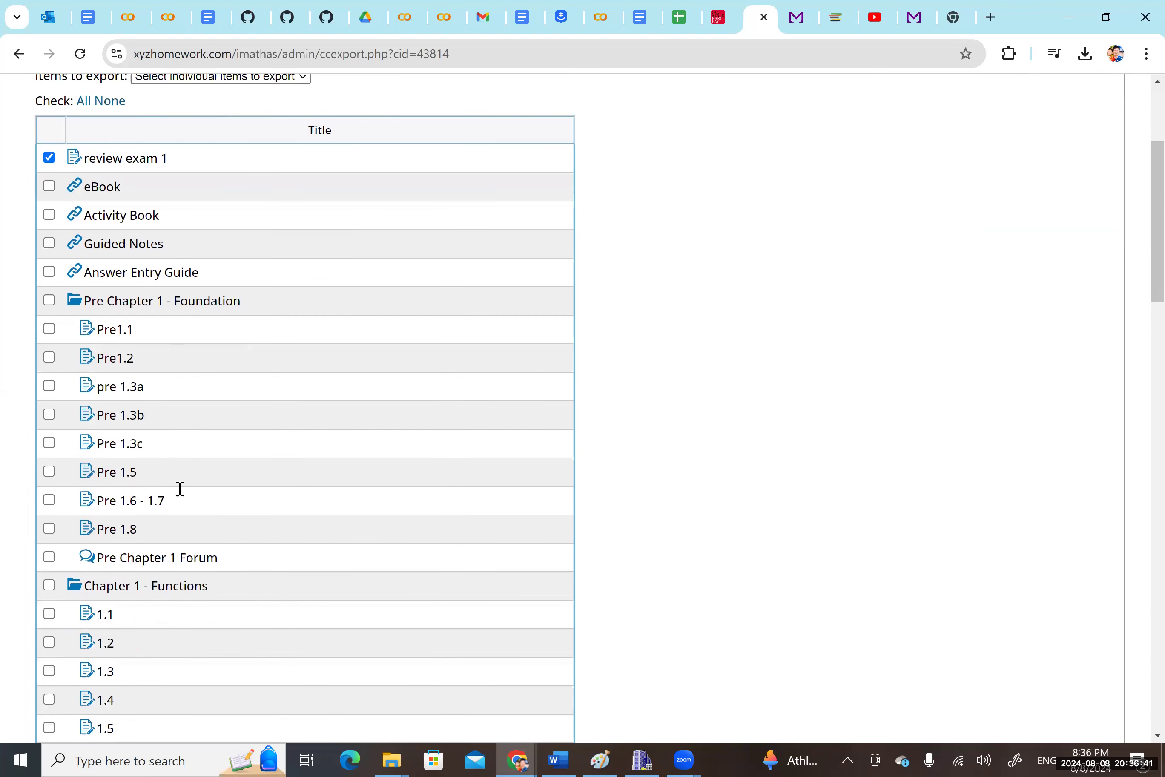
scroll(180, 489, down, 20)
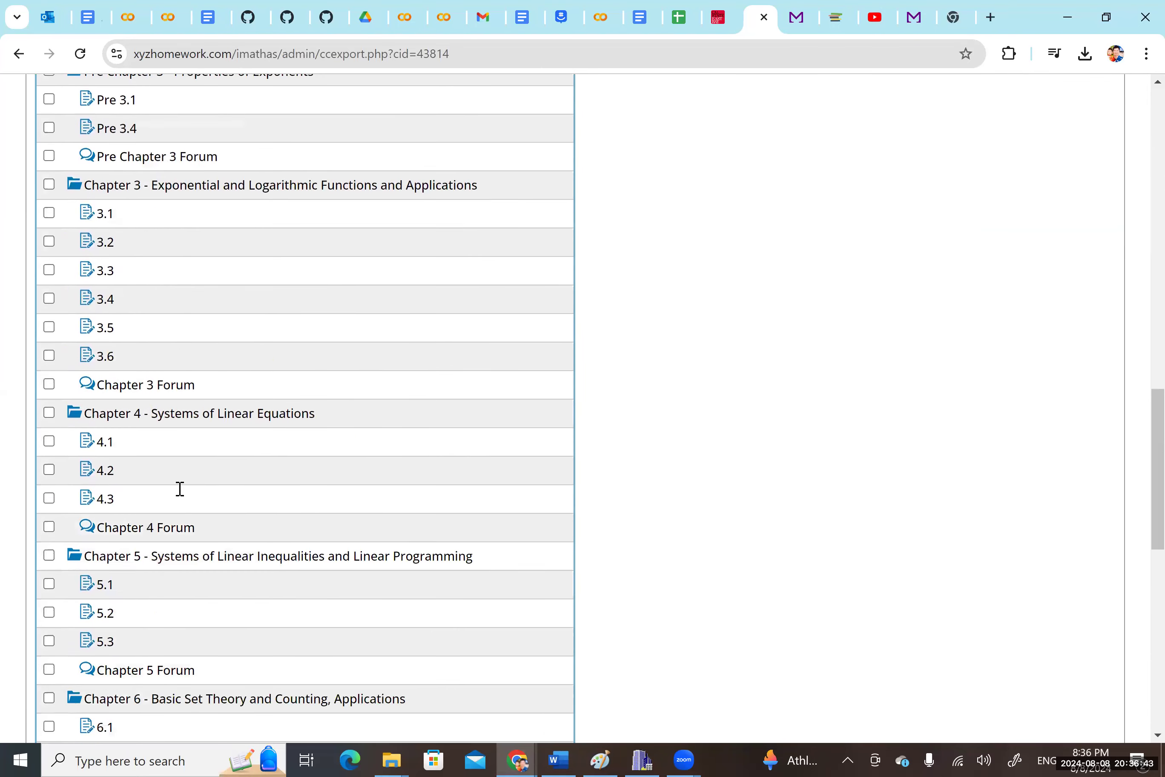
scroll(180, 488, down, 8)
scroll(180, 488, up, 1)
scroll(180, 488, down, 1)
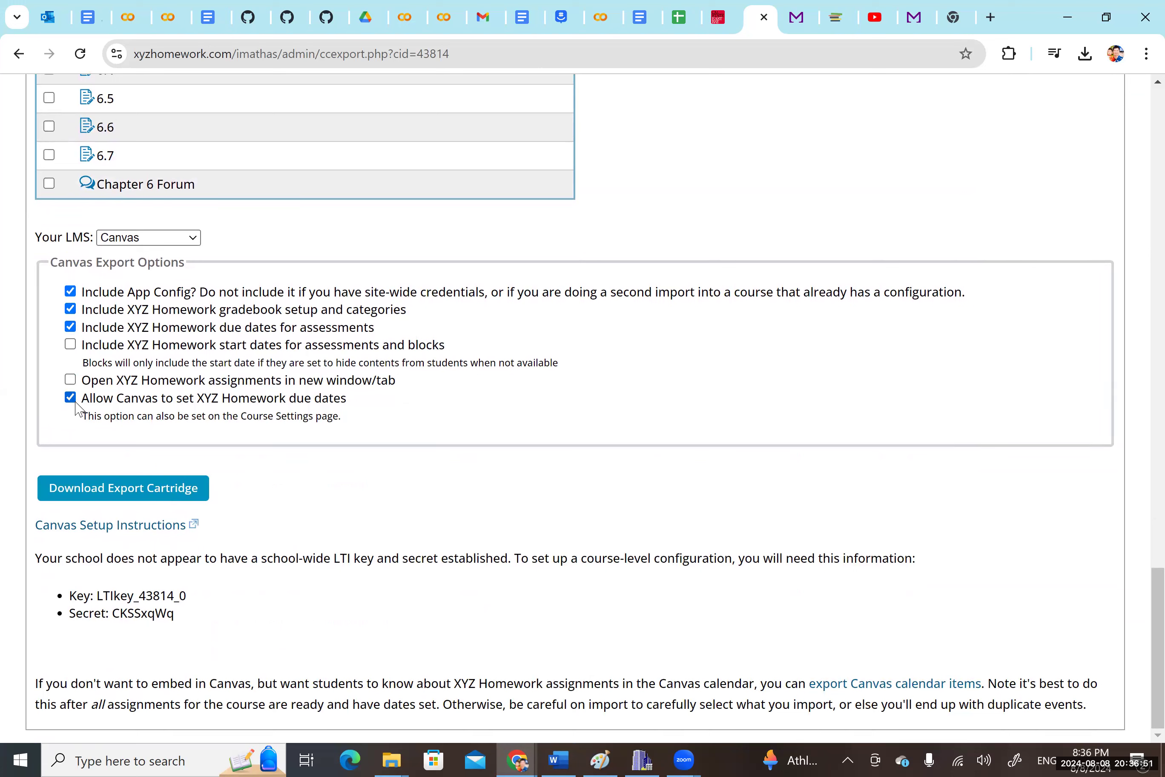
click(99, 499)
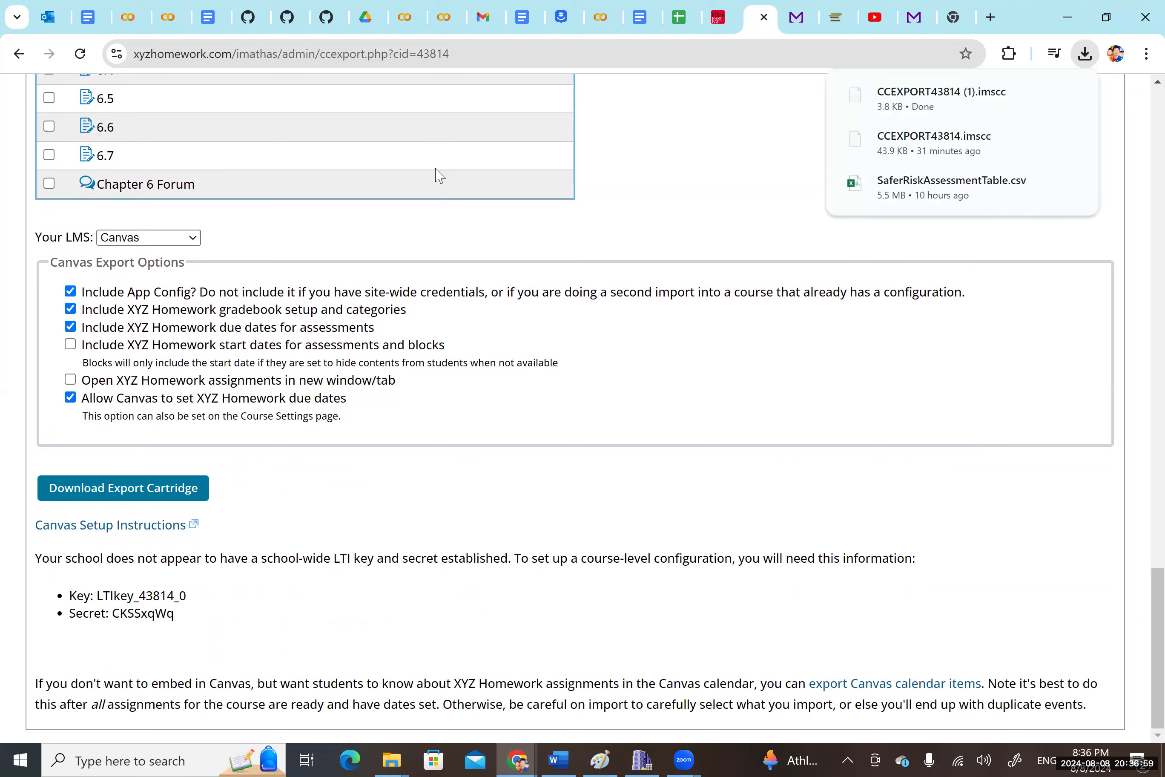
Switch to the Canvas course and open Import Course Content from the course settings.
click(720, 9)
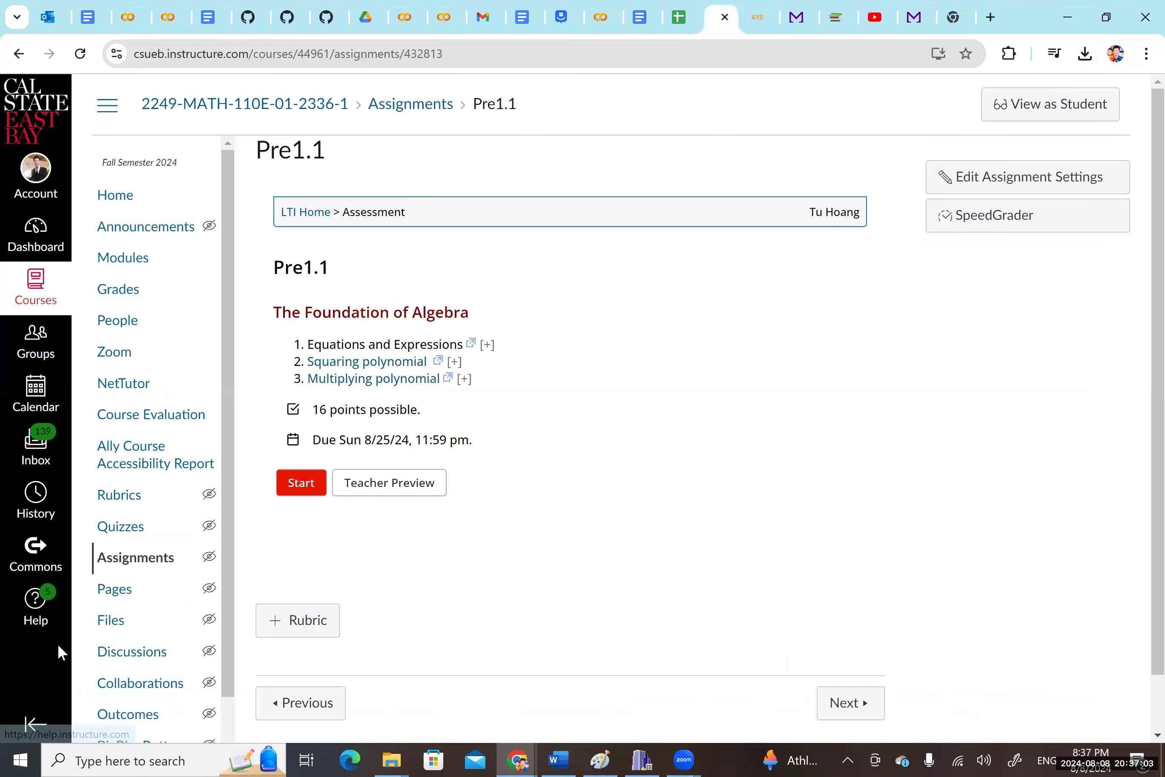
scroll(58, 646, down, 2)
click(120, 726)
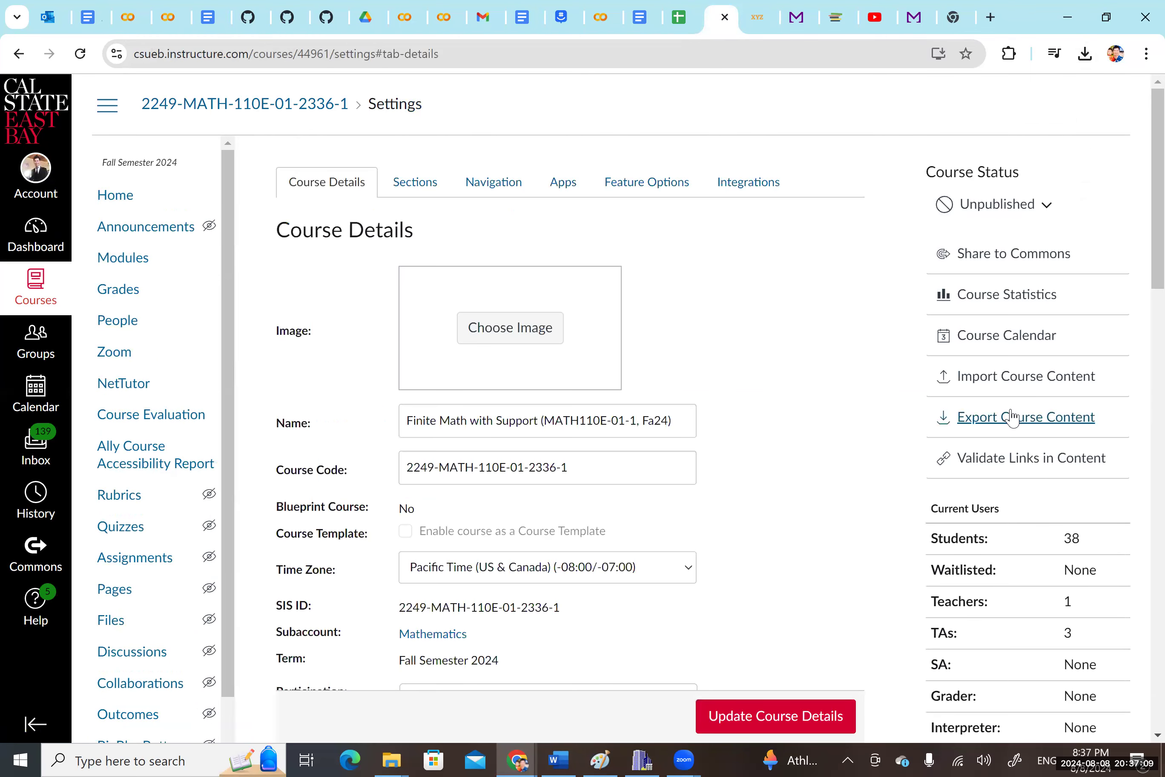
click(1015, 379)
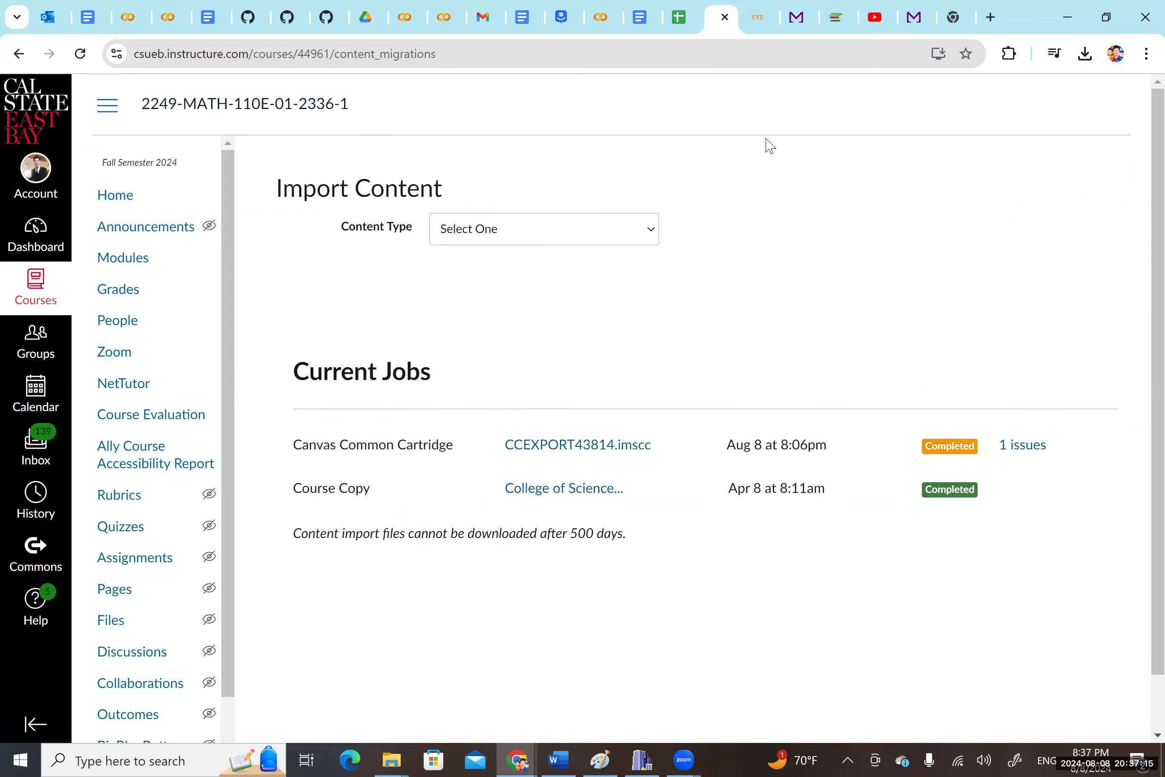
Set the import's content type to Canvas Course Export Package and choose "CCEXPORT43814 (1).imscc" as the source file.
click(510, 221)
click(496, 283)
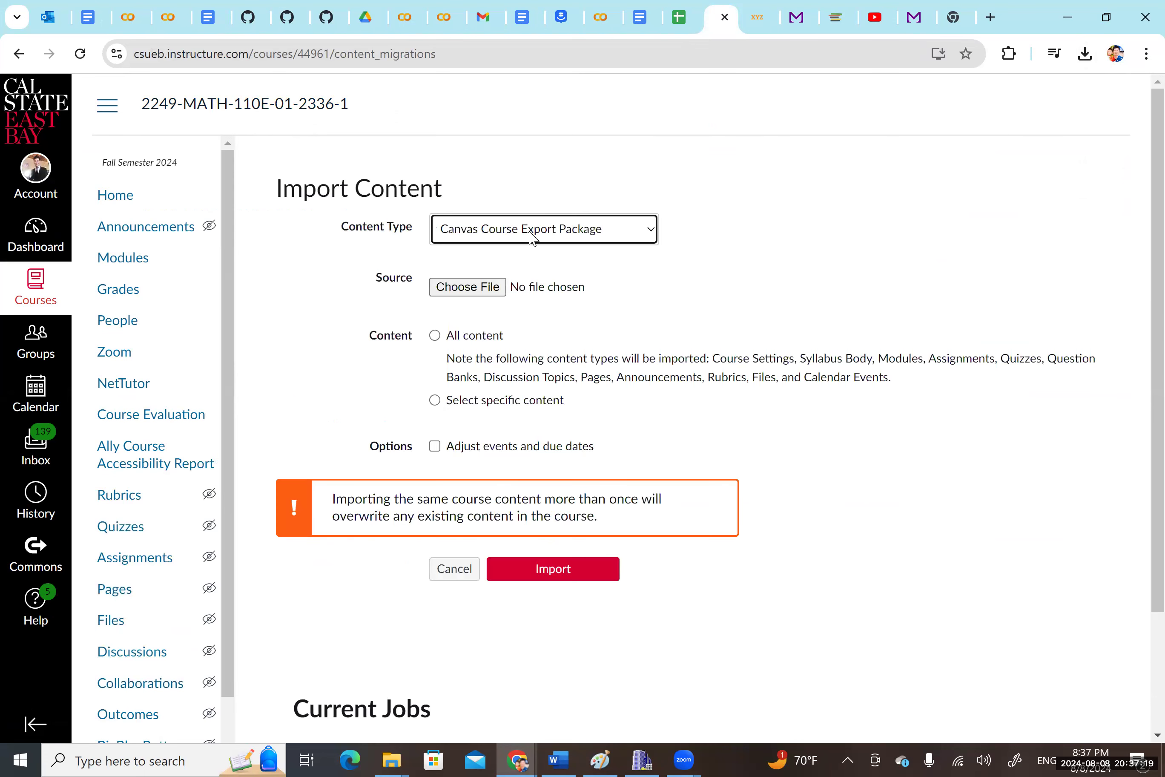
click(479, 296)
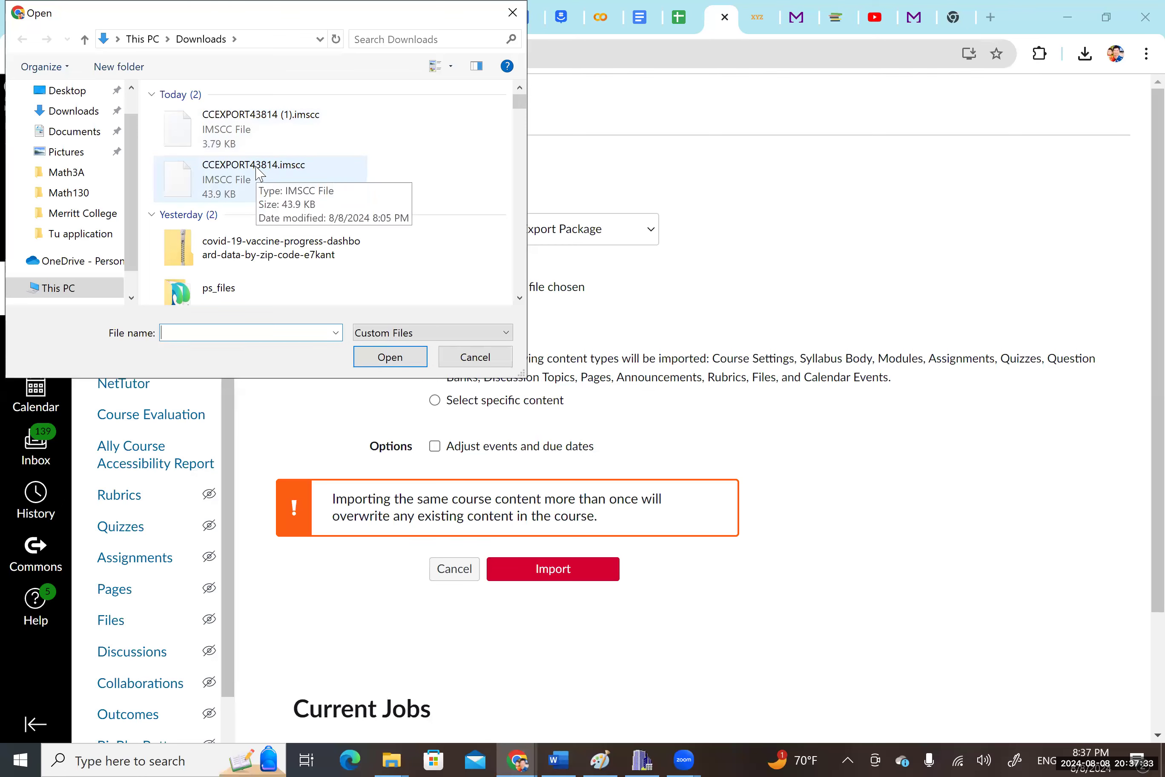
click(271, 144)
click(392, 359)
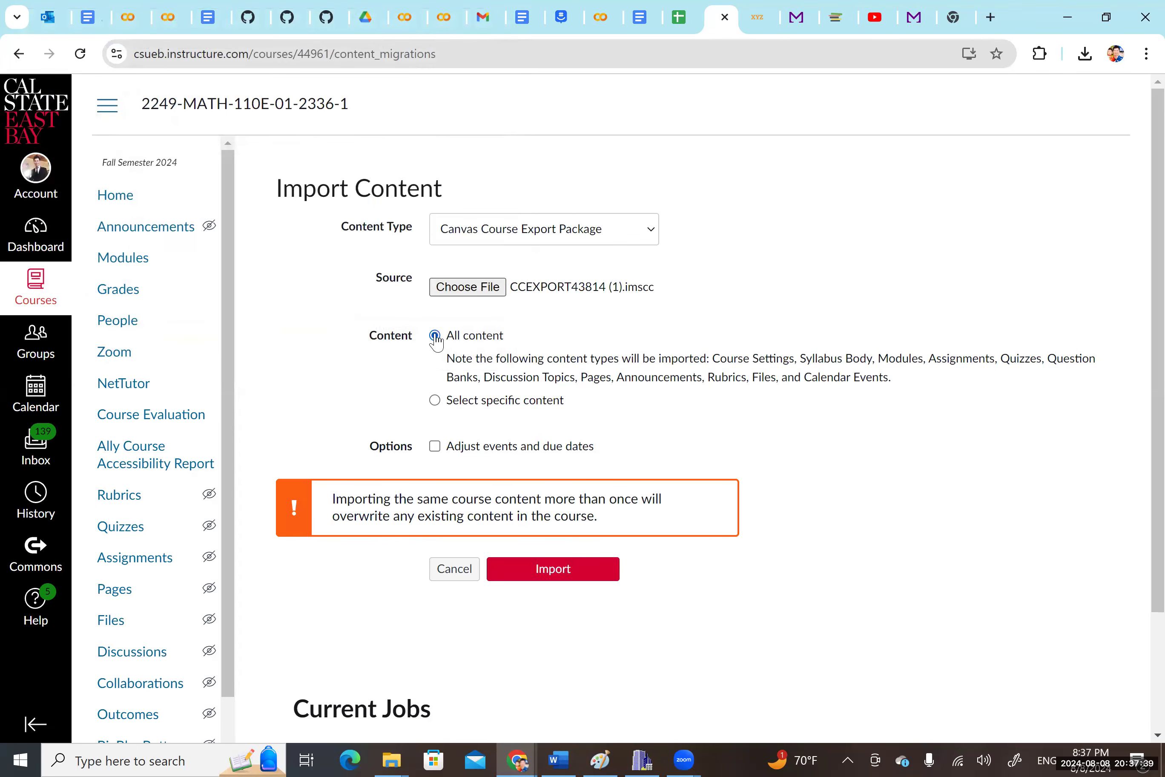
Import all content from the selected export package into the course and check the job's status.
click(554, 571)
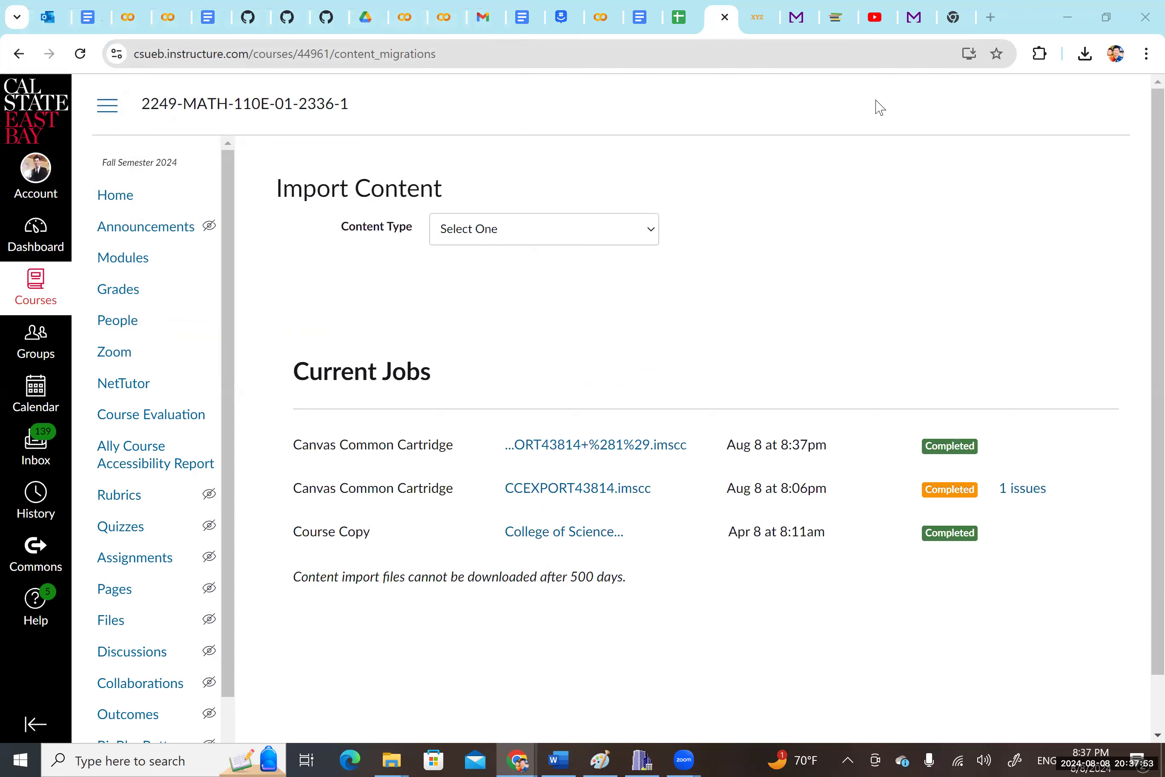
right_click(679, 212)
click(1108, 377)
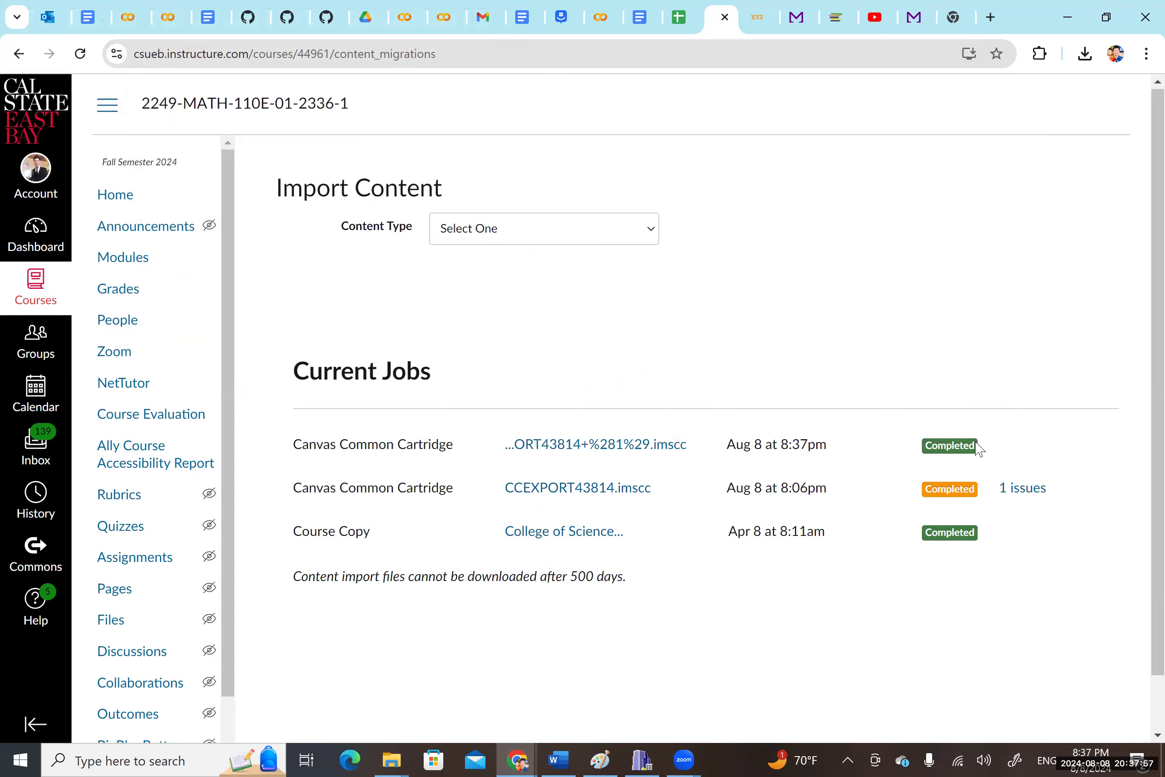
Return to the course home page and open "review exam 1" from the Imported Content module.
click(116, 199)
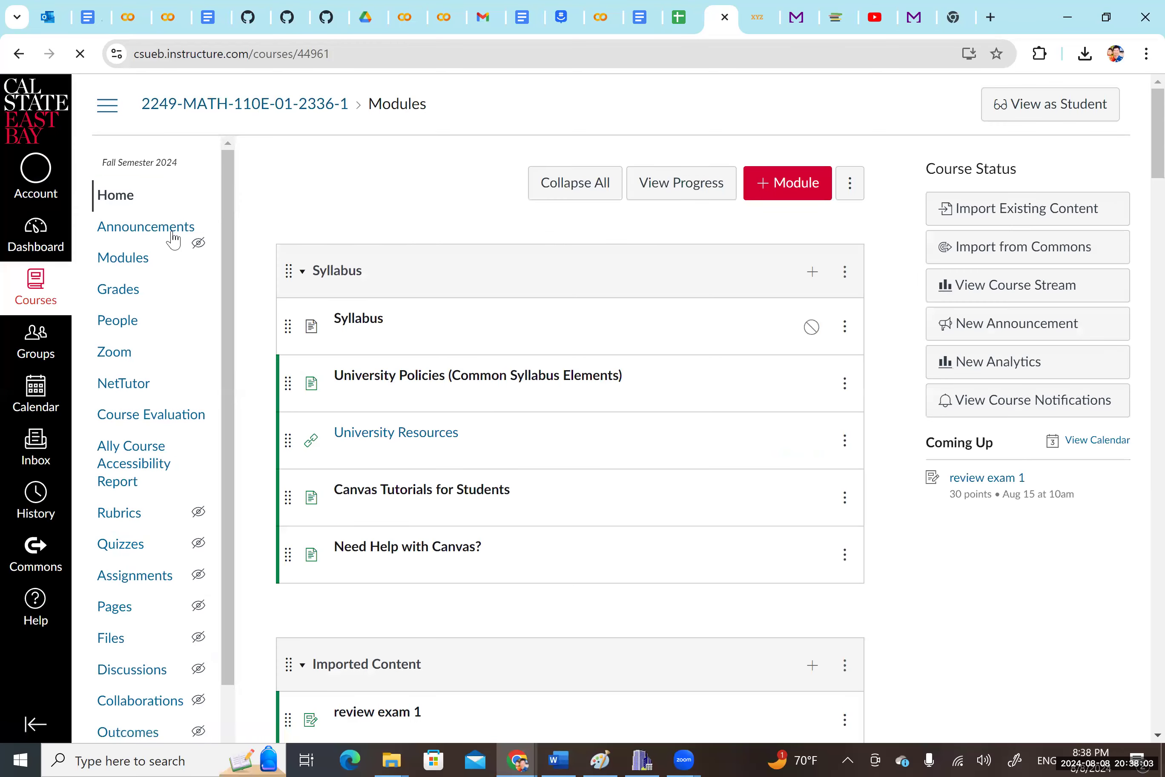
scroll(172, 233, down, 6)
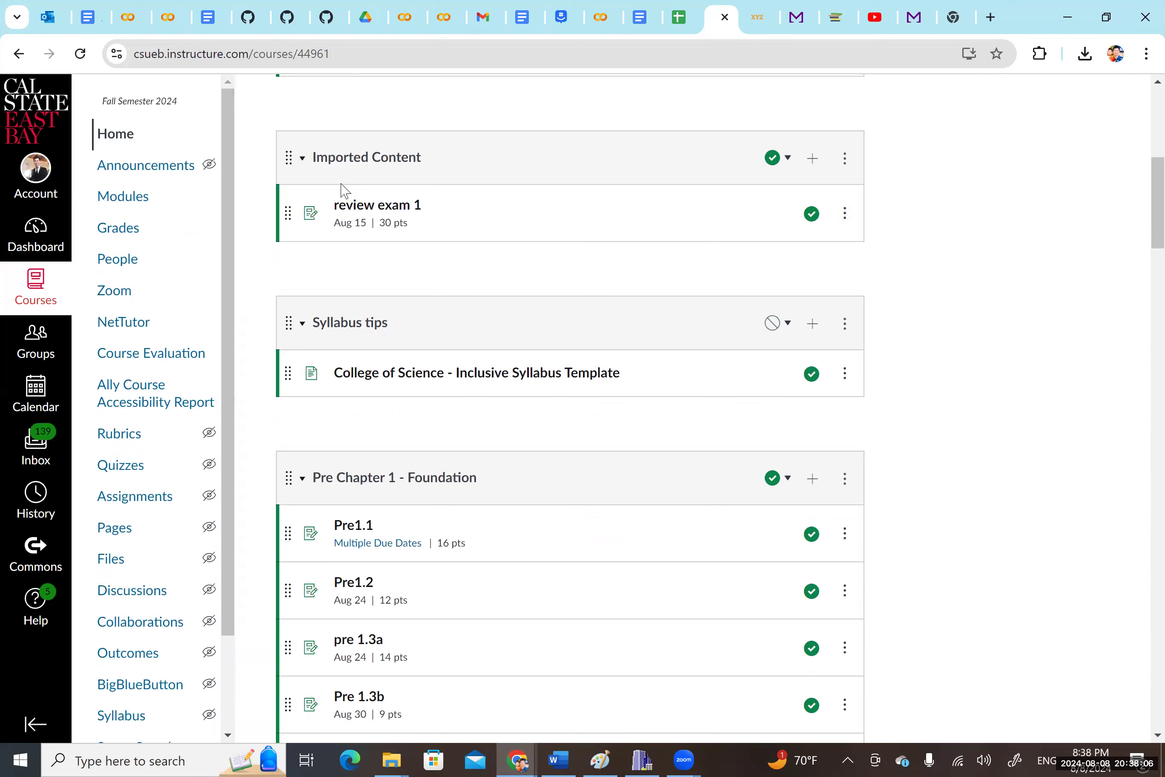
click(380, 209)
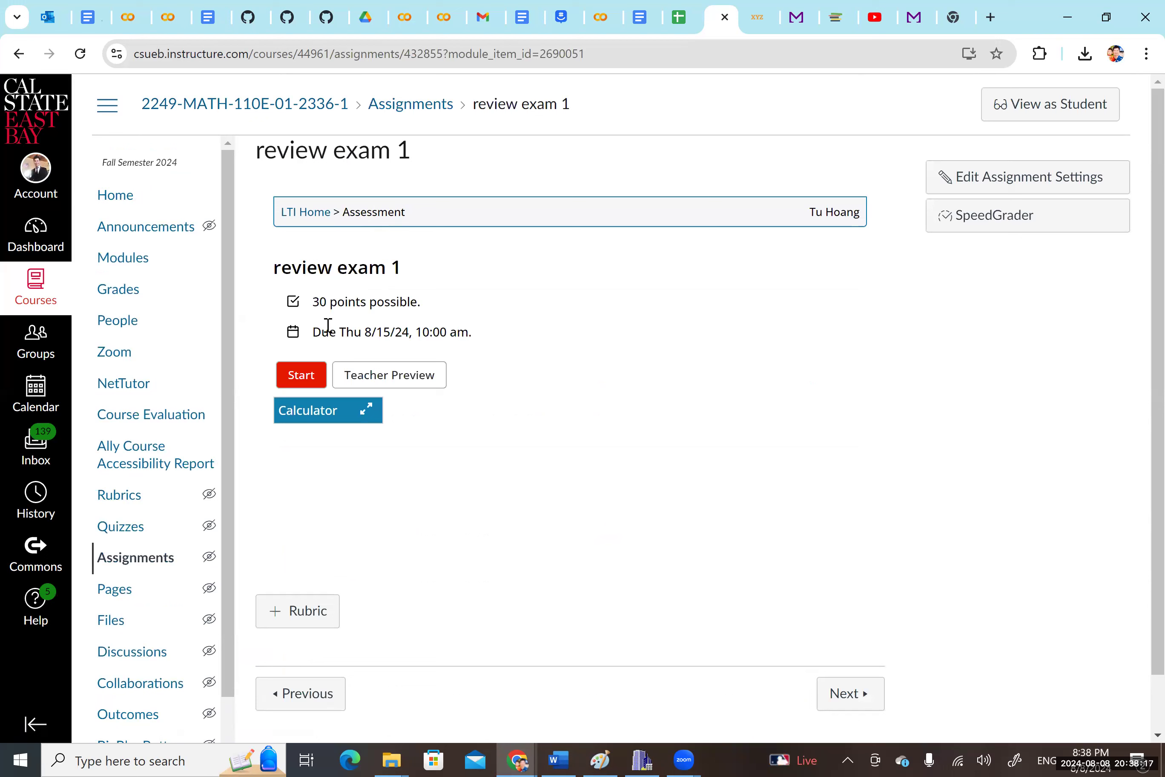
Edit the "review exam 1" assignment settings to set its due date for everyone to Aug 24, 2024, and save the assignment.
click(959, 188)
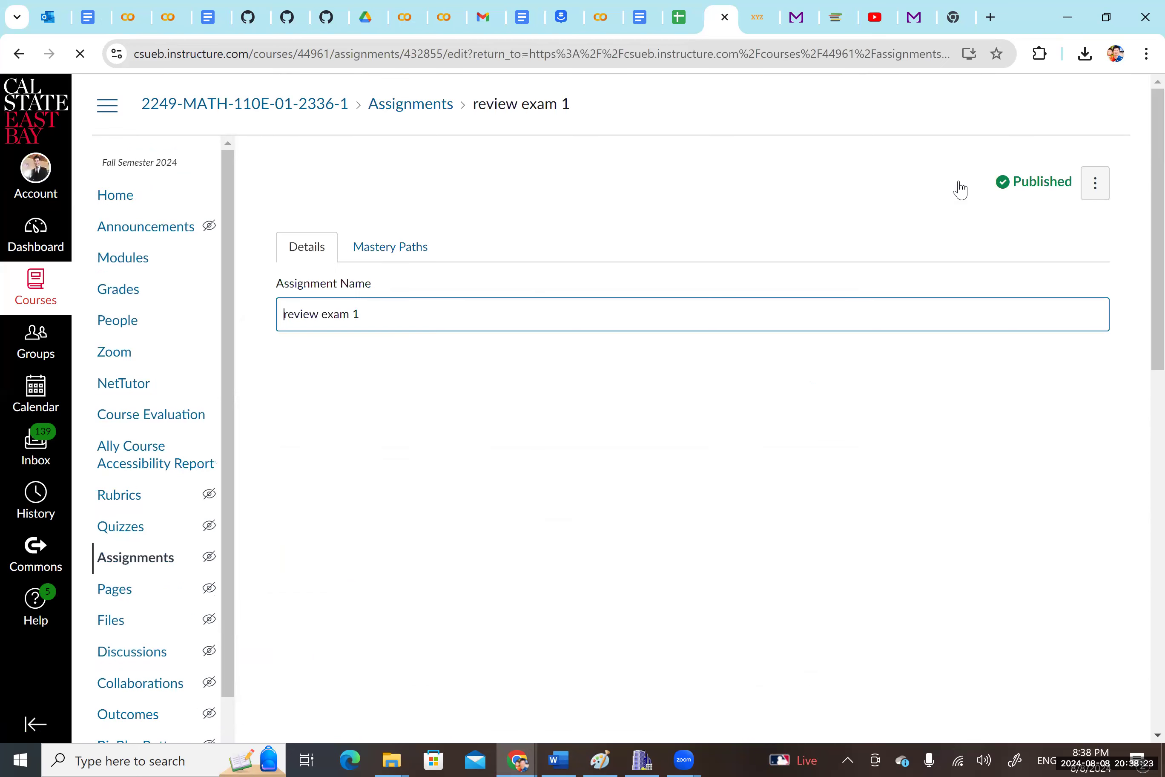
scroll(959, 189, down, 10)
scroll(959, 189, down, 1)
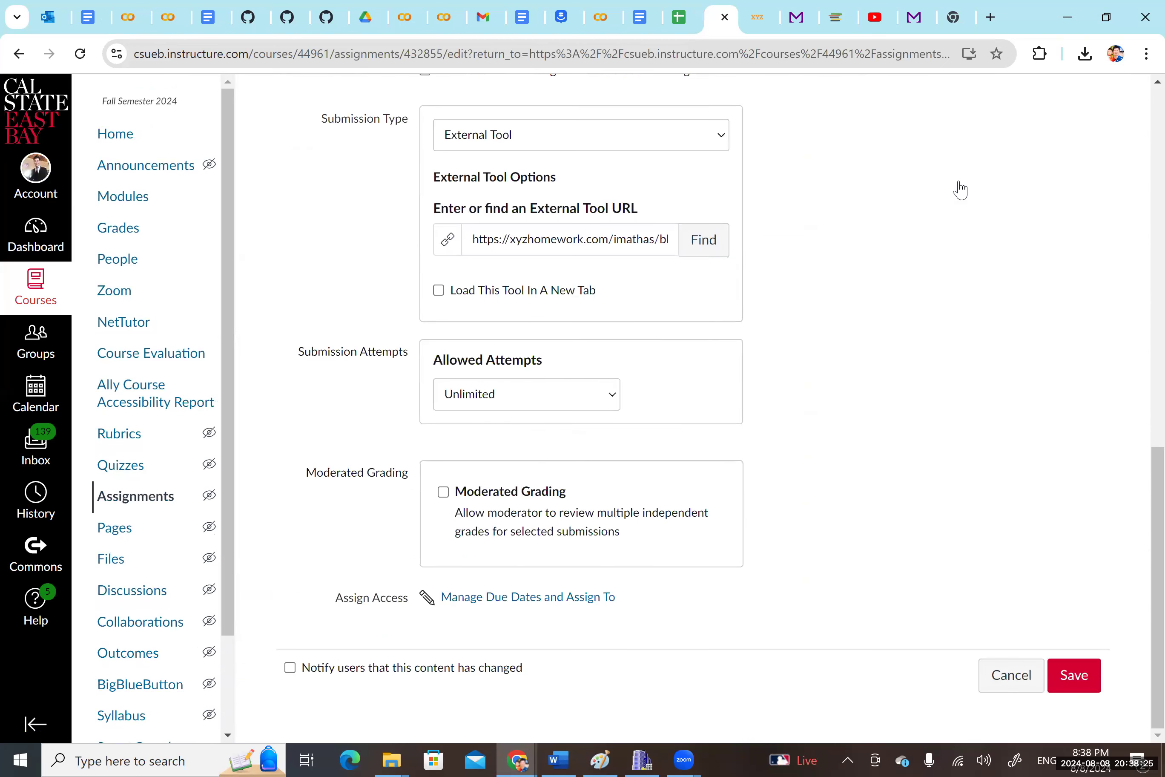
key(Return)
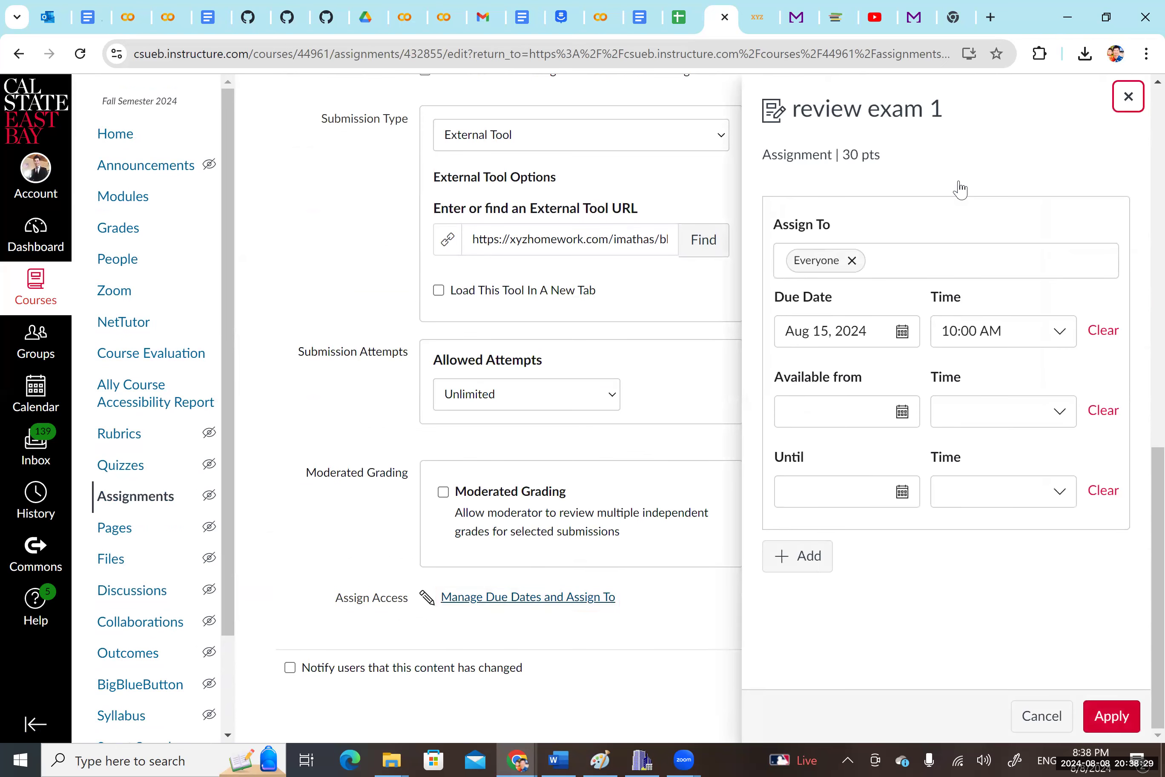
click(870, 331)
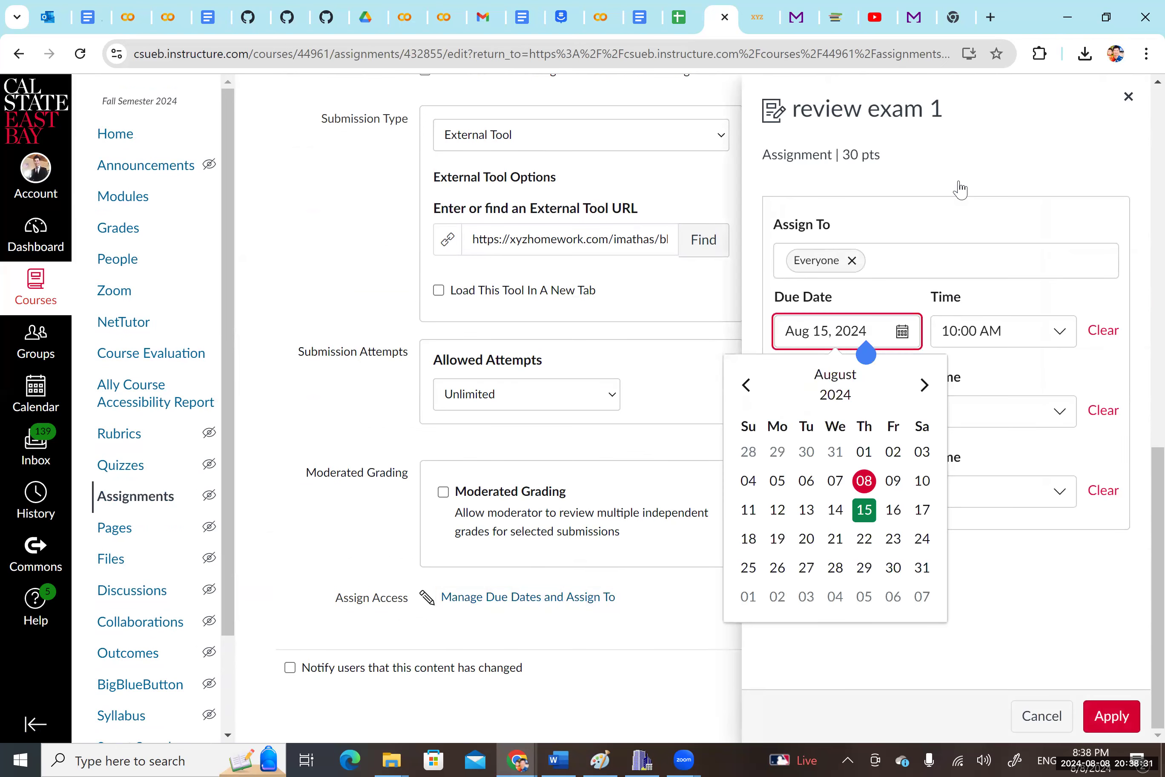
click(922, 538)
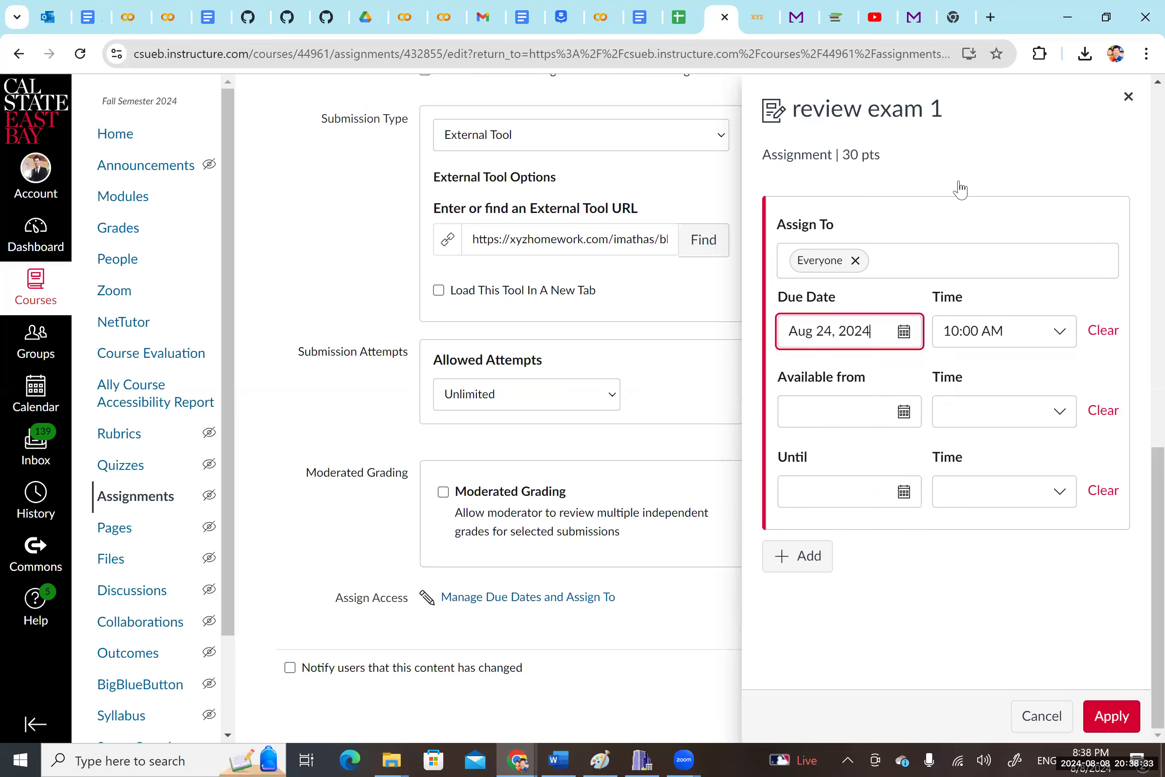
click(1111, 716)
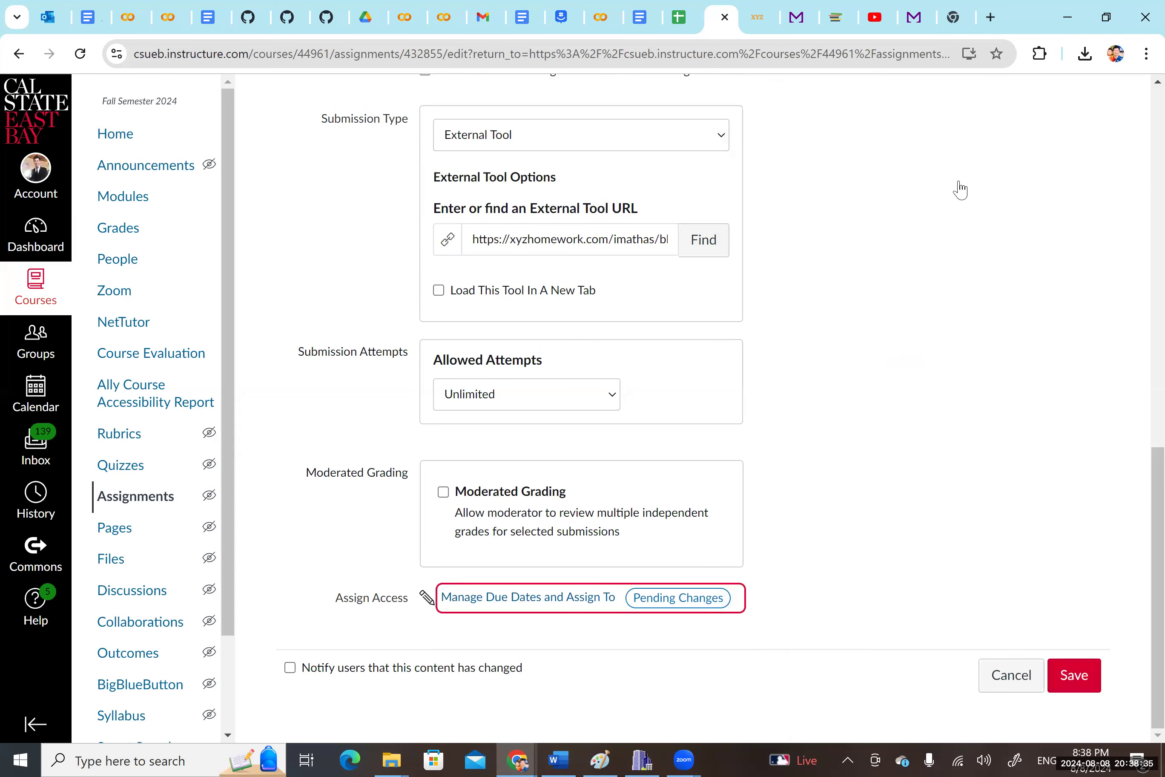
click(1074, 674)
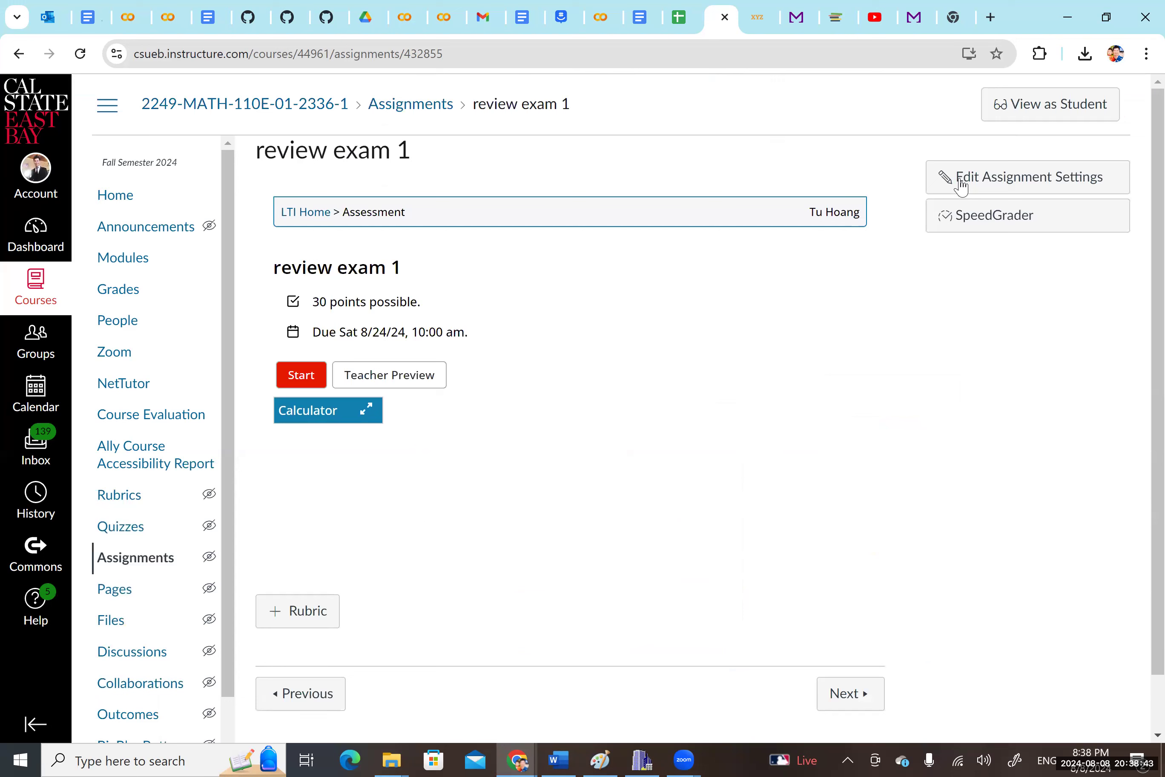
Check the due dates in the course home page's modules and open the Pre1.2 assignment to view its details.
click(121, 205)
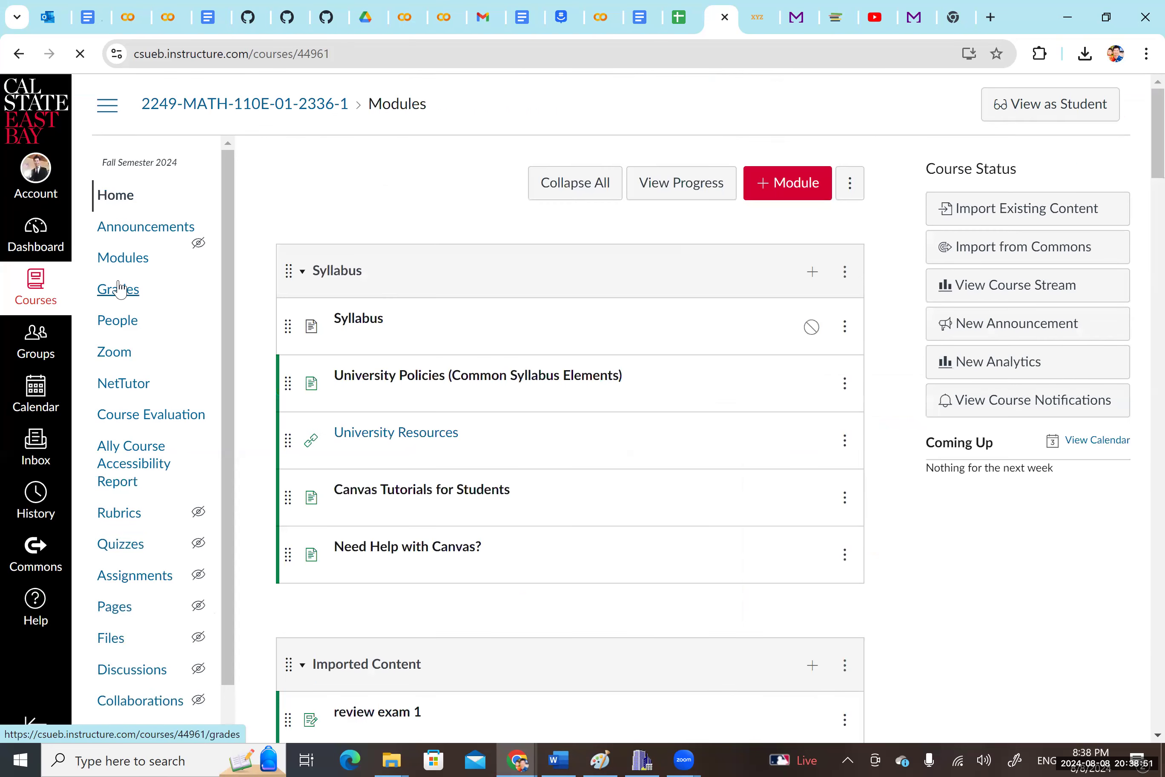
scroll(118, 289, down, 1)
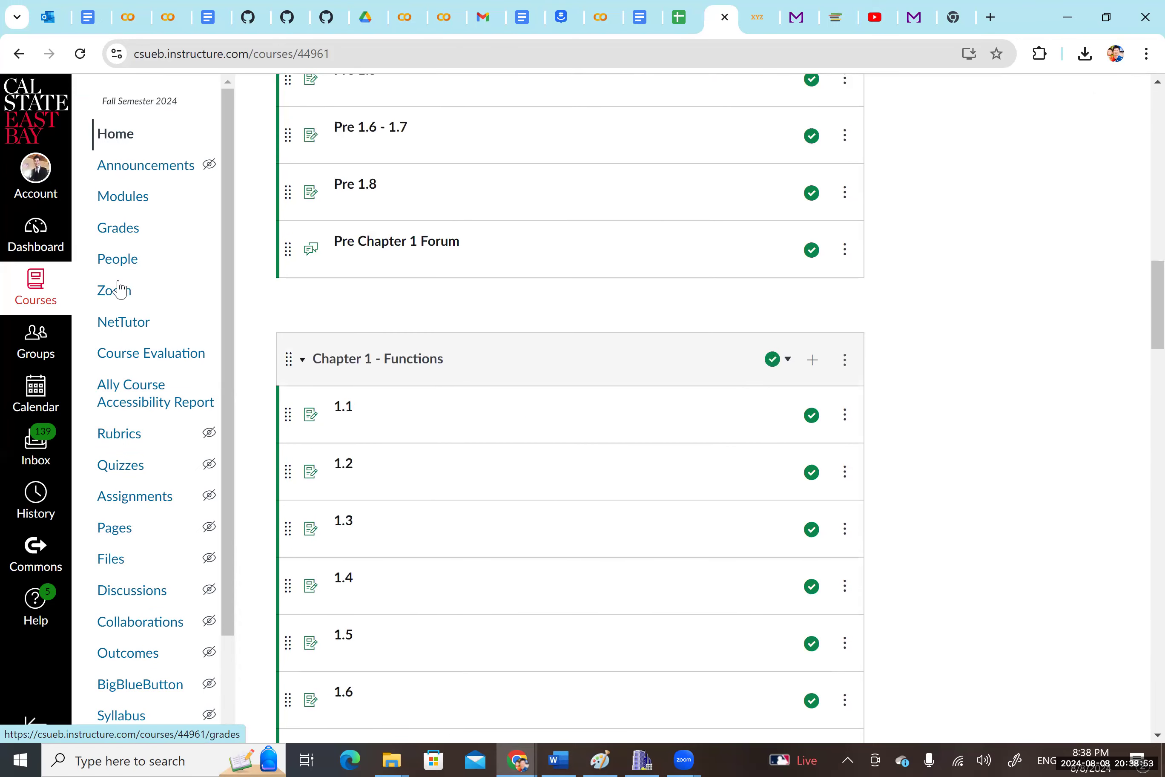
scroll(118, 289, up, 4)
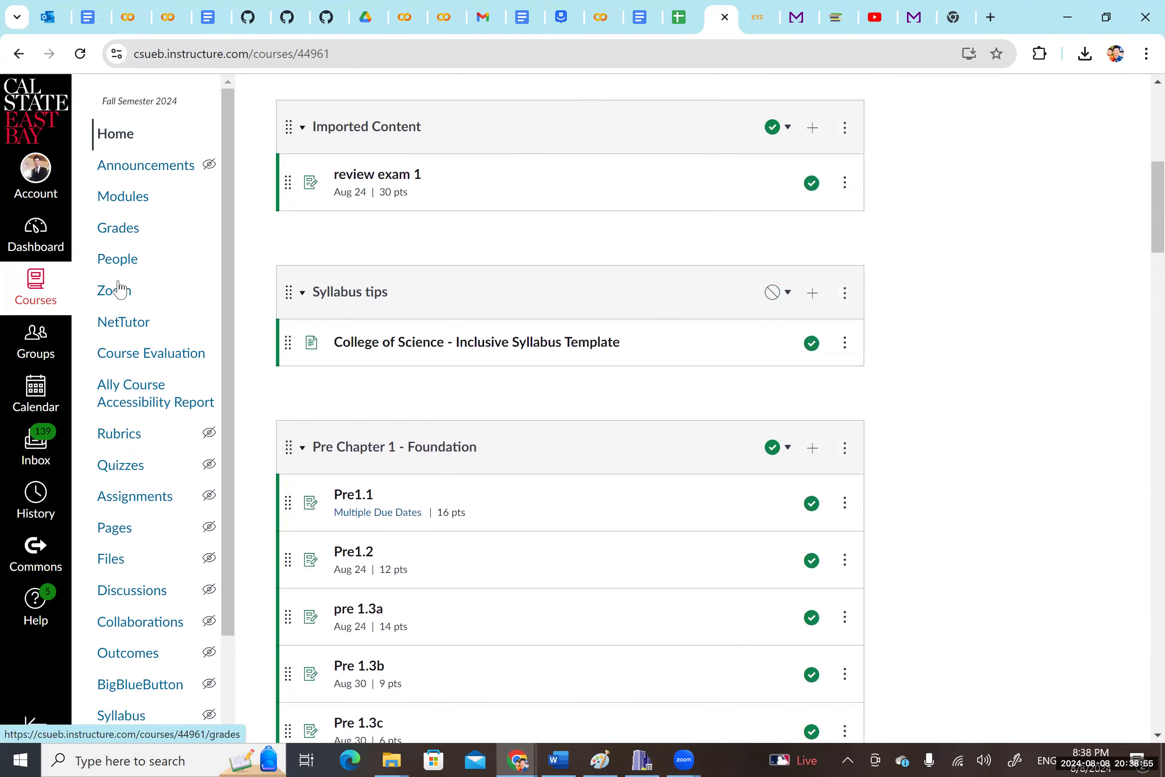
scroll(119, 289, down, 1)
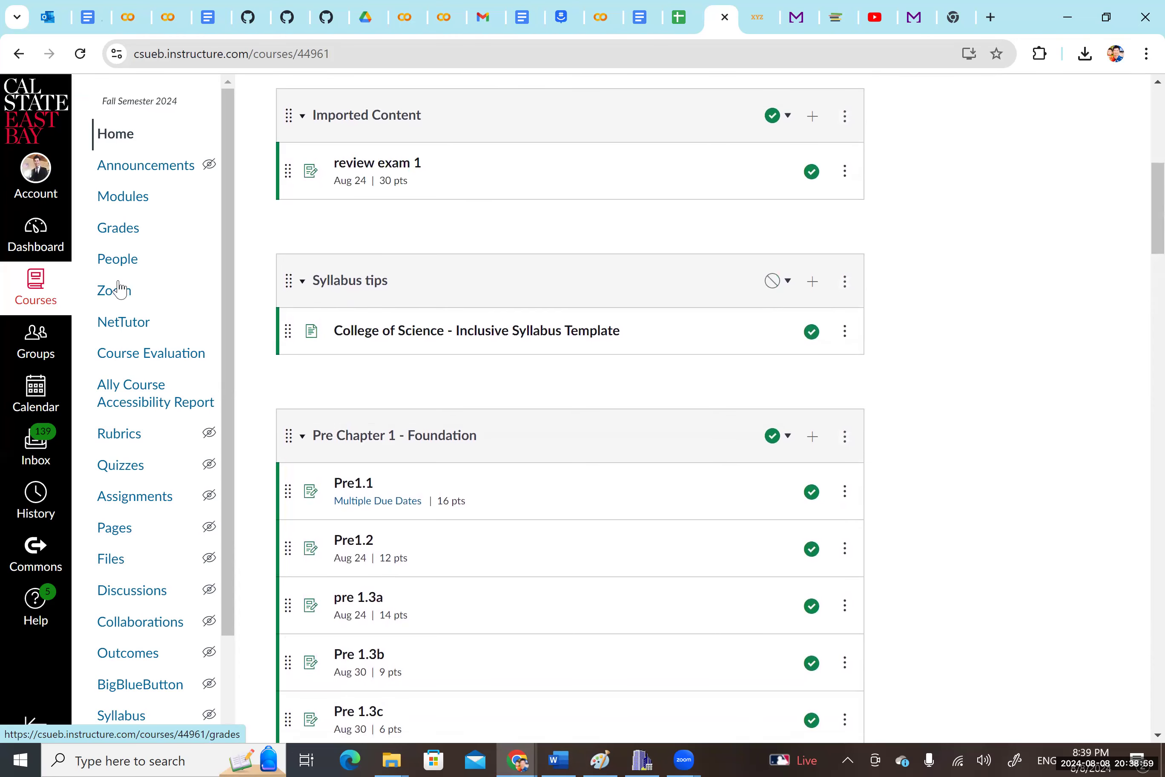
scroll(118, 289, down, 3)
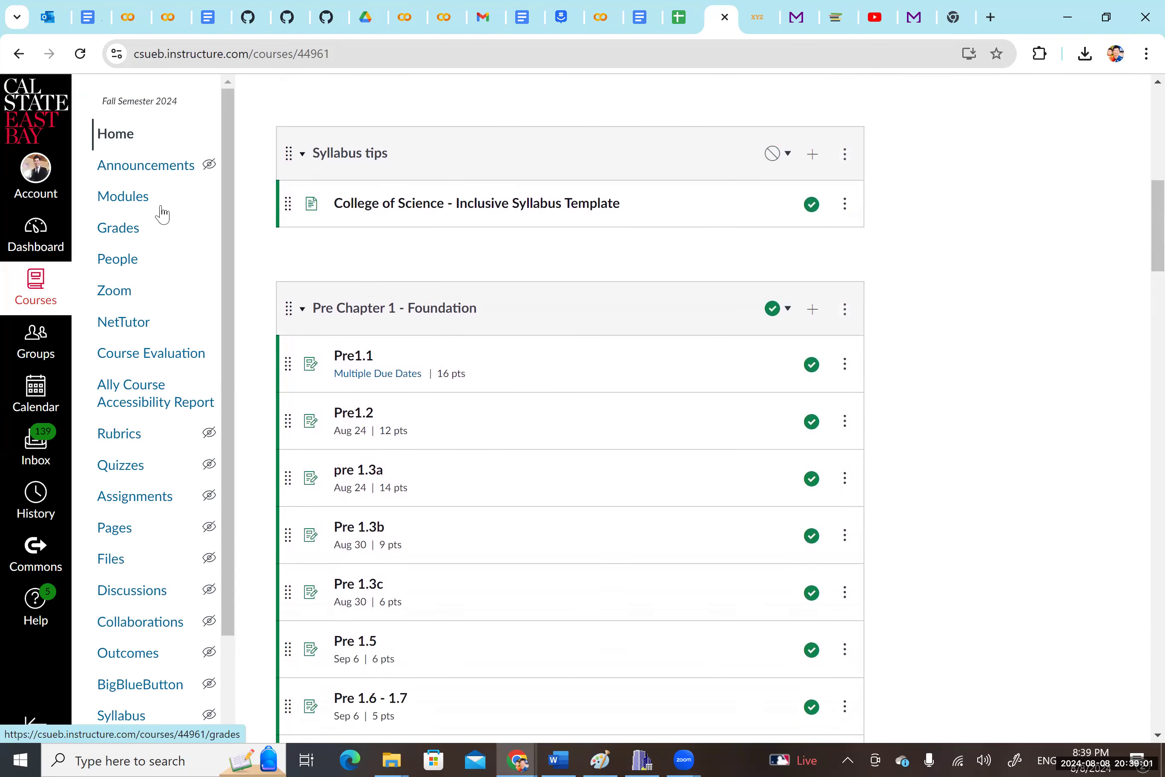
click(357, 415)
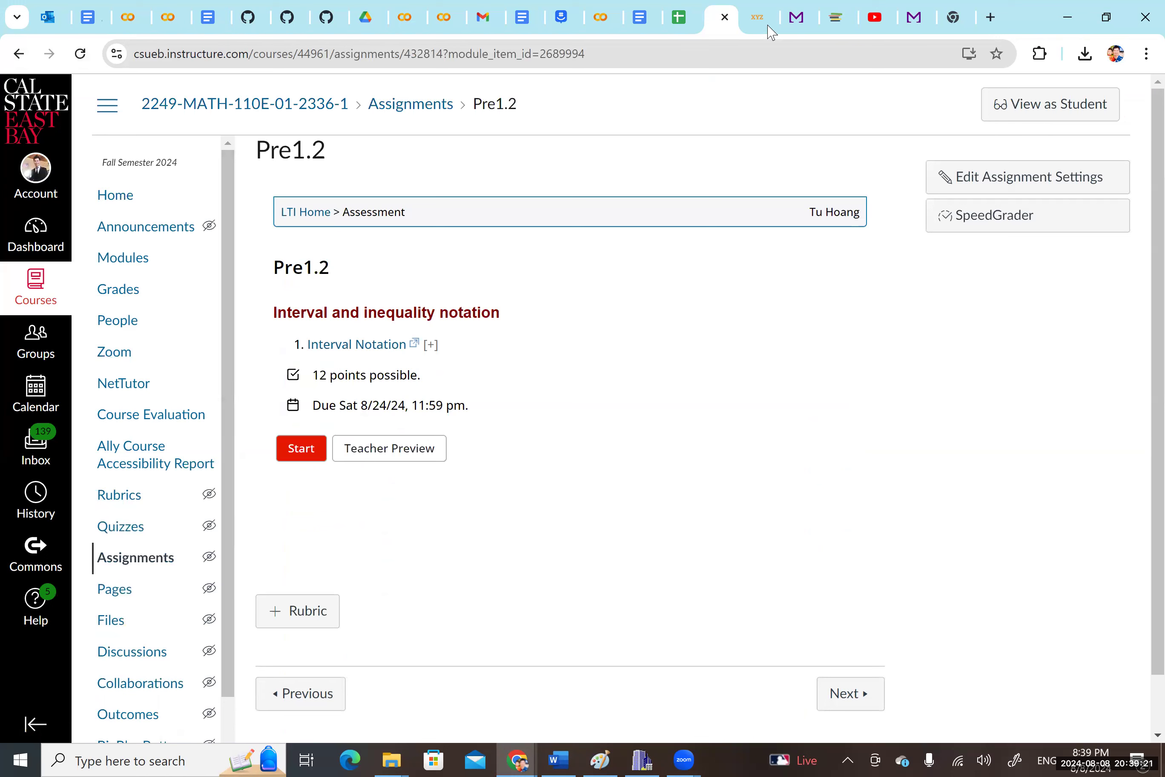
Switch to the Google Docs document "Xyz homework instructions for new instructors".
click(523, 18)
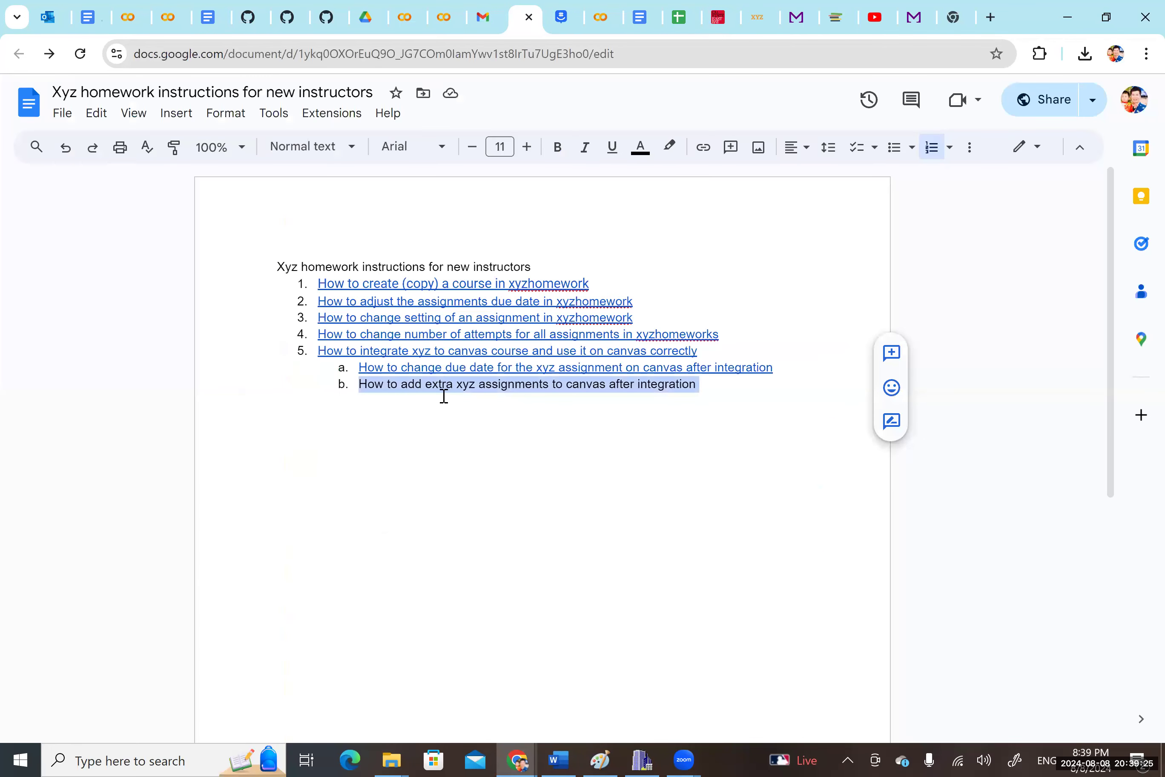